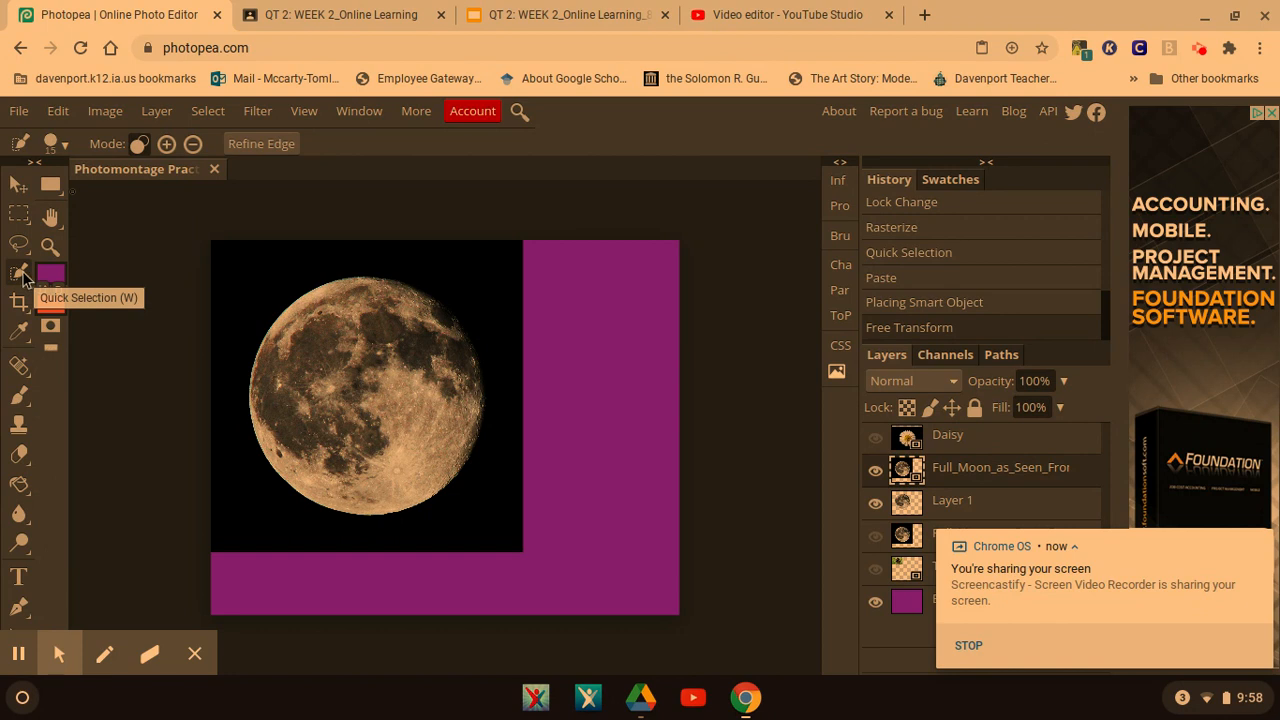
Rasterize the Full_Moon layer and select the whole moon on it with the Quick Selection tool
left_click(22, 274)
right_click(25, 277)
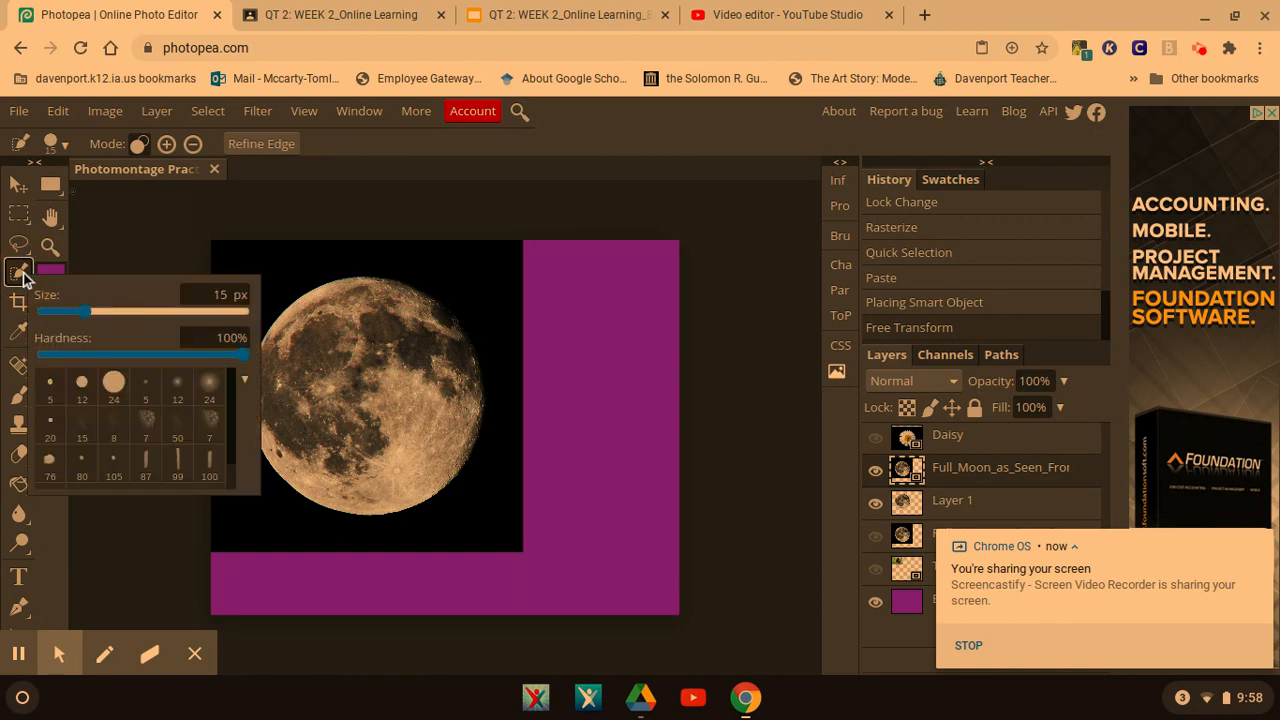
right_click(22, 275)
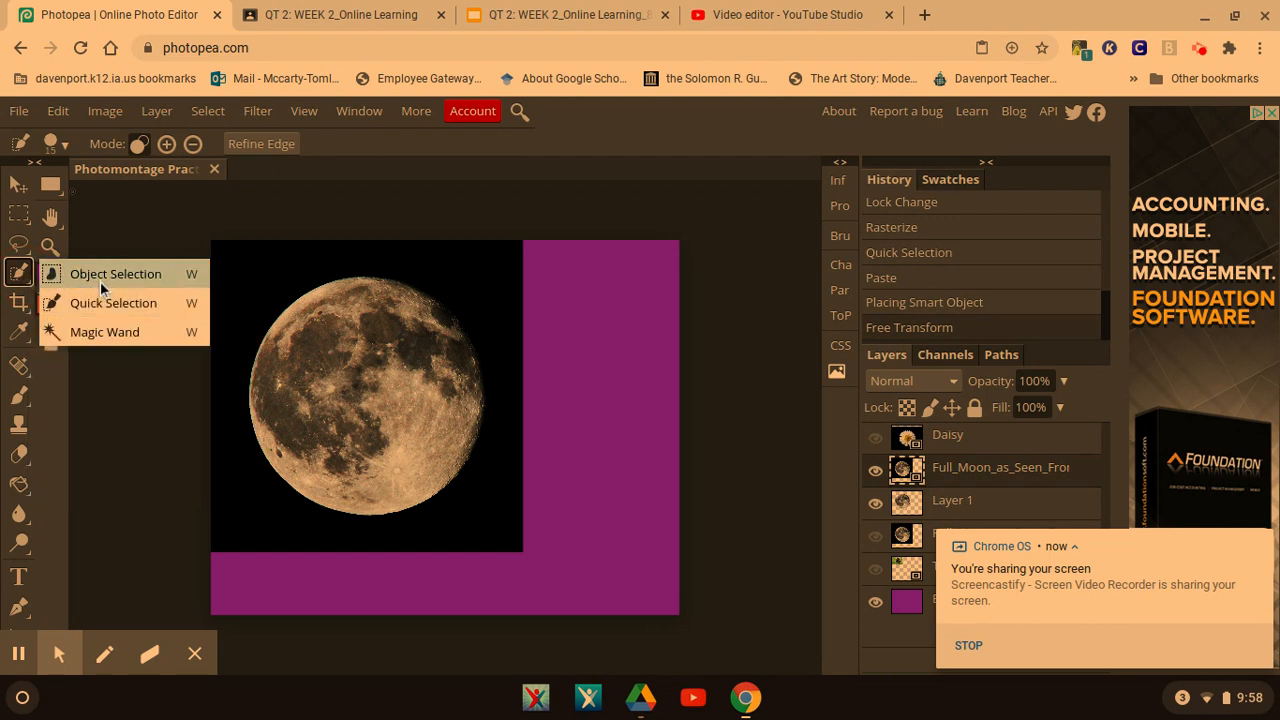
left_click(125, 303)
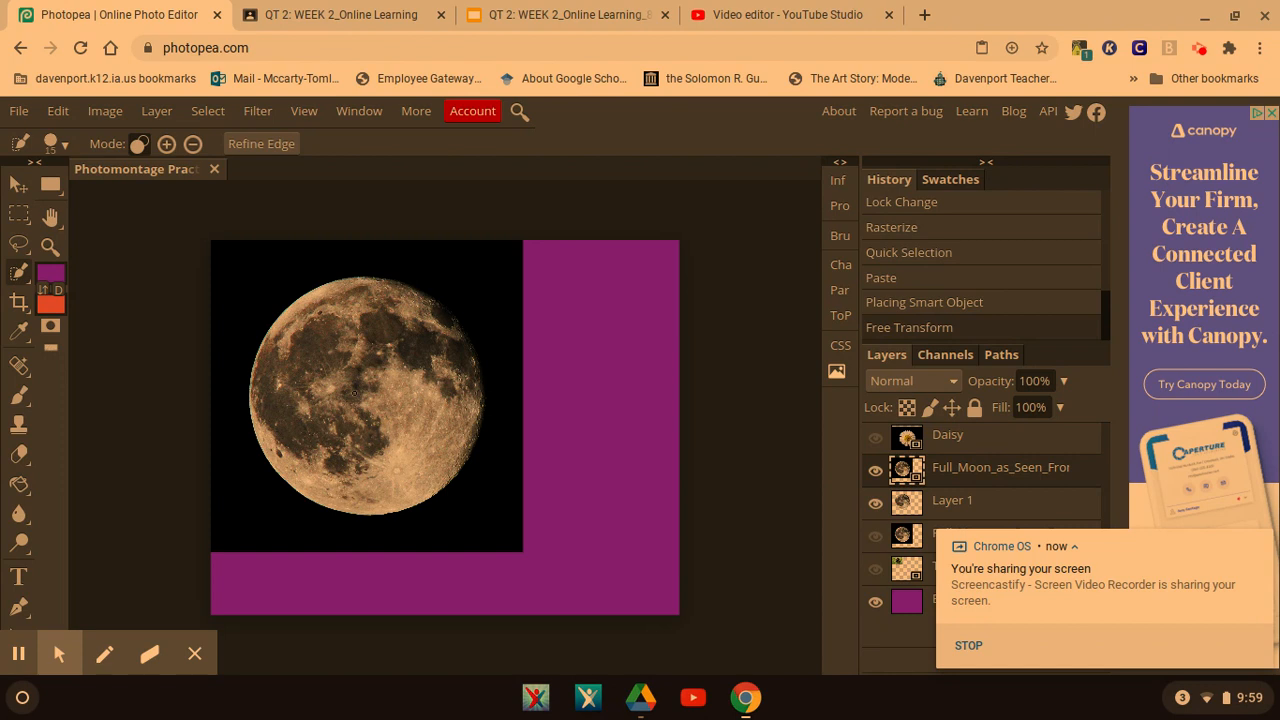
left_click(354, 393)
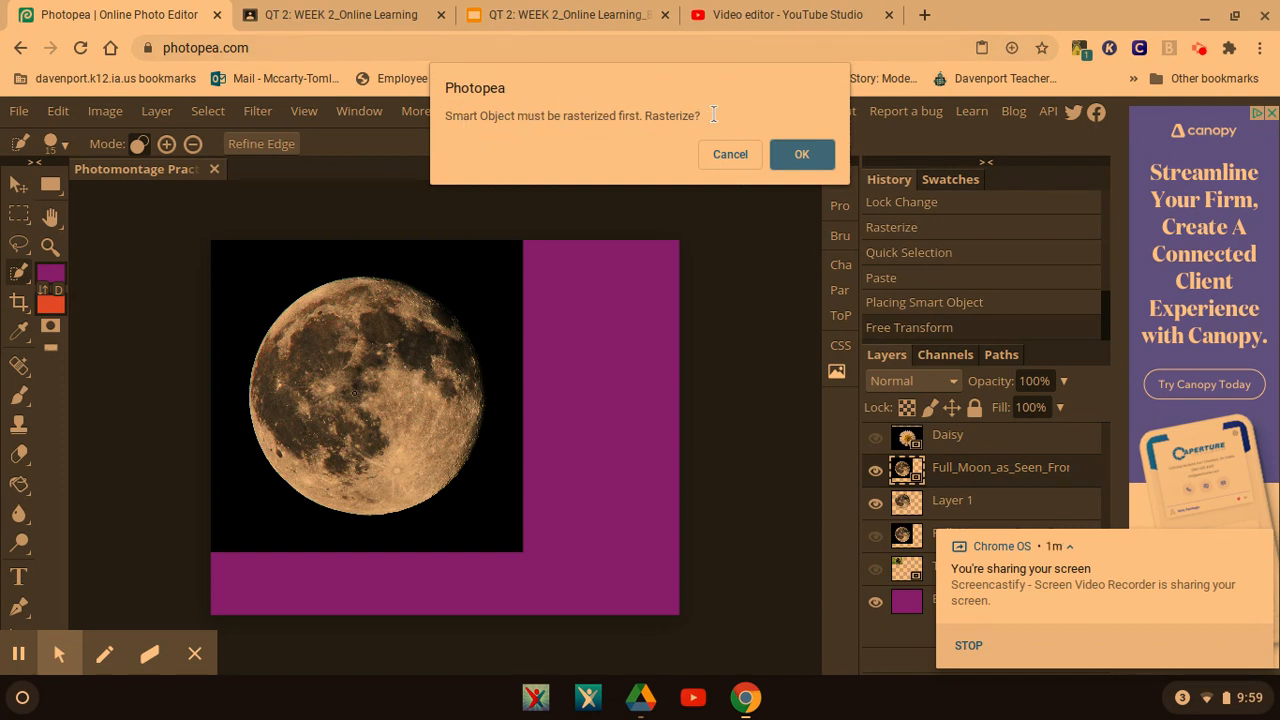
left_click(798, 157)
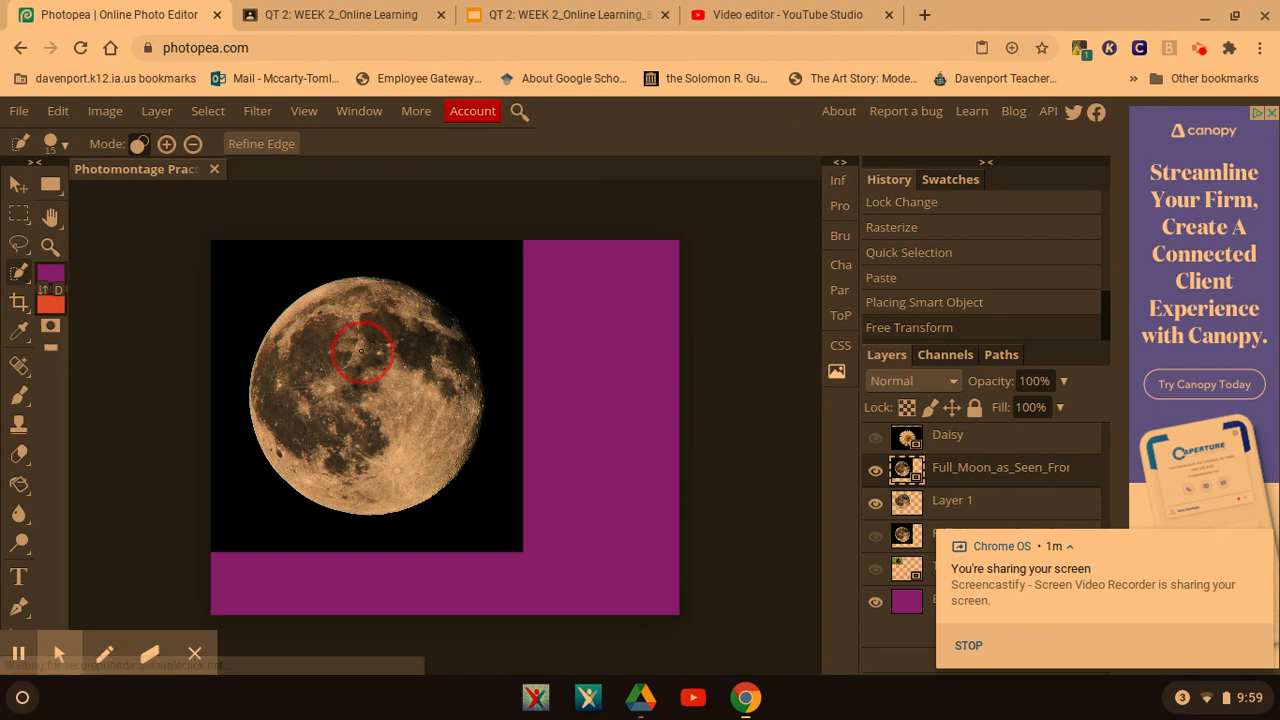
left_click(362, 350)
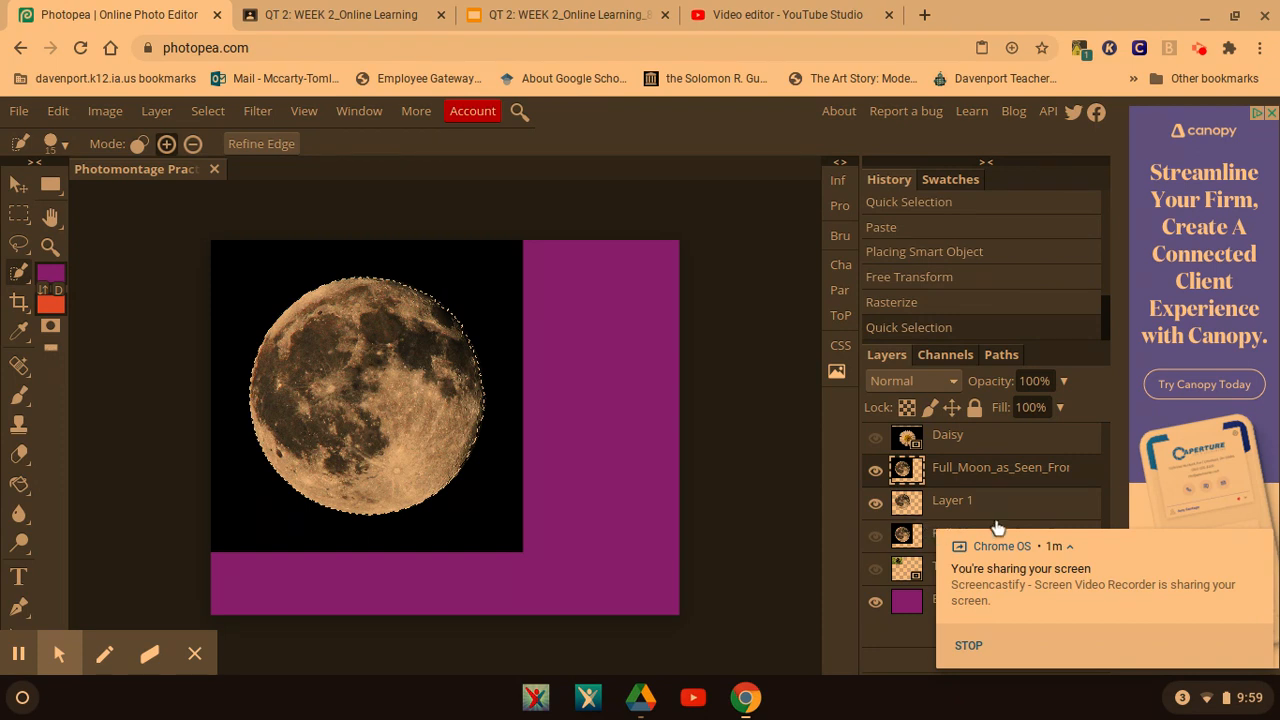
Copy the selected moon onto a new layer and hide the Full_Moon source layer with the black background
key("ctrl+c")
key("ctrl+v")
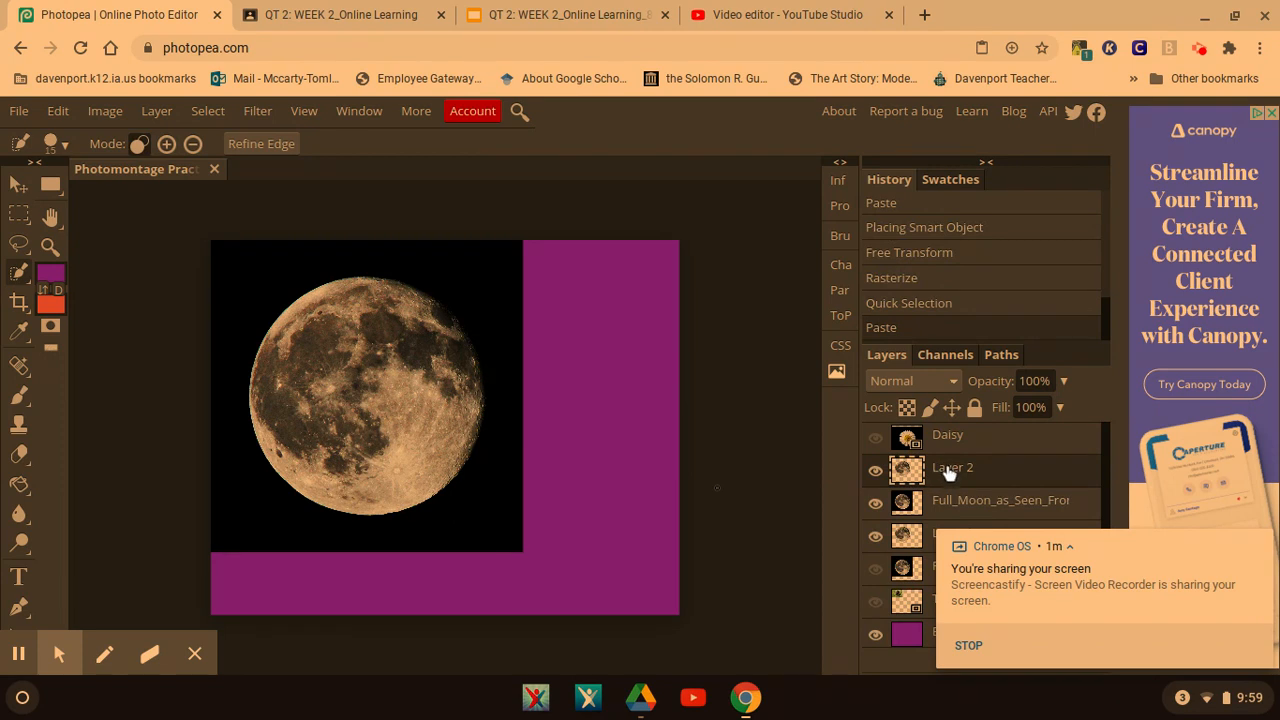
left_click(875, 505)
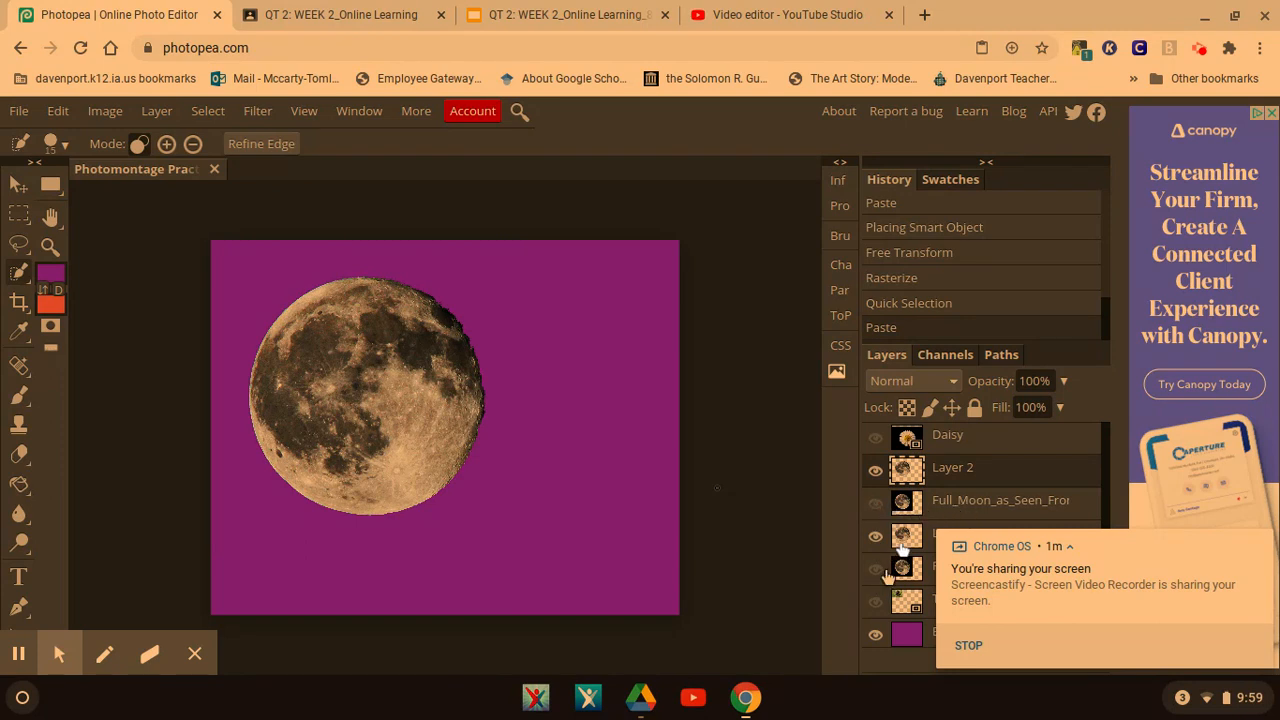
right_click(950, 510)
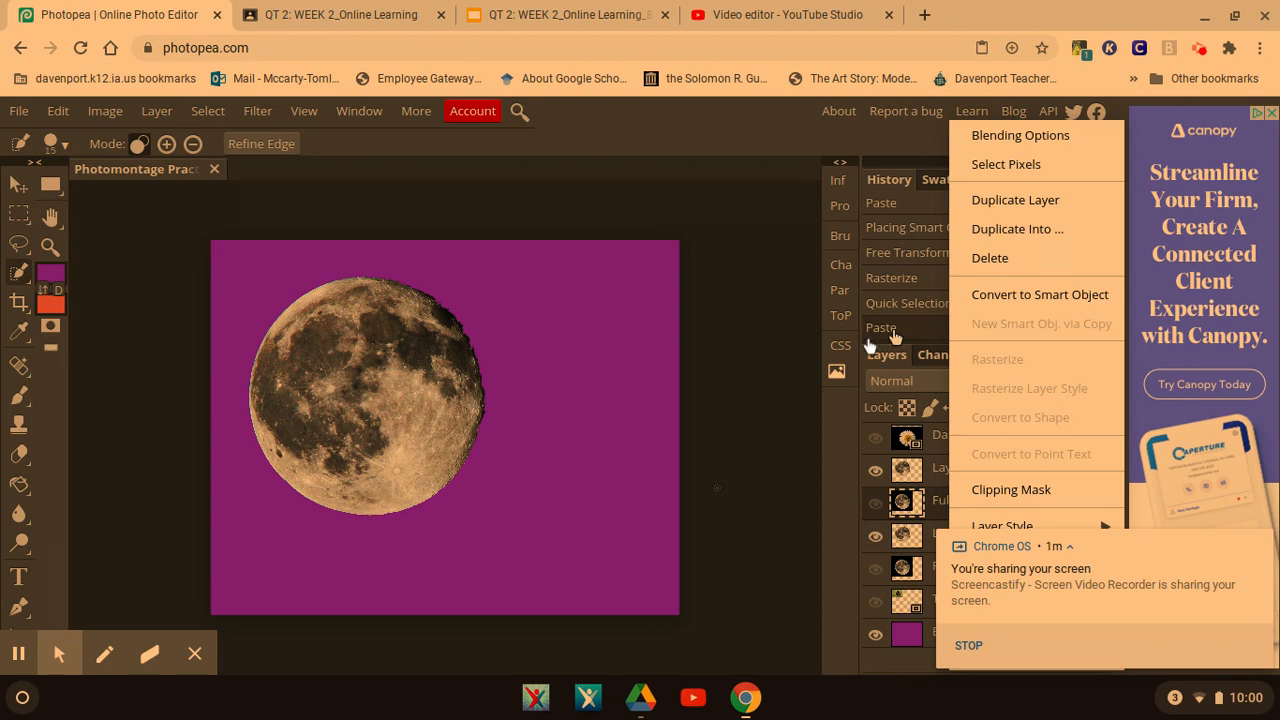
left_click(935, 510)
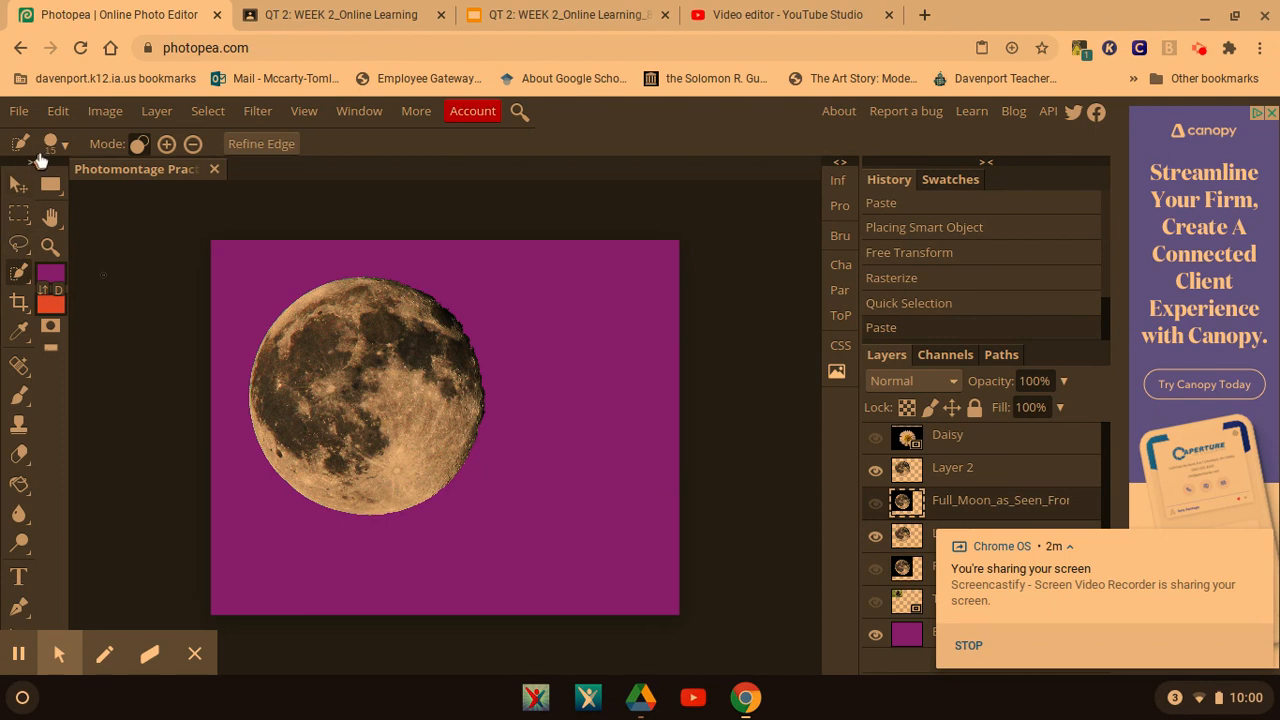
Set up the Eraser with a soft brush of 0% hardness and 288 px size
left_click(24, 458)
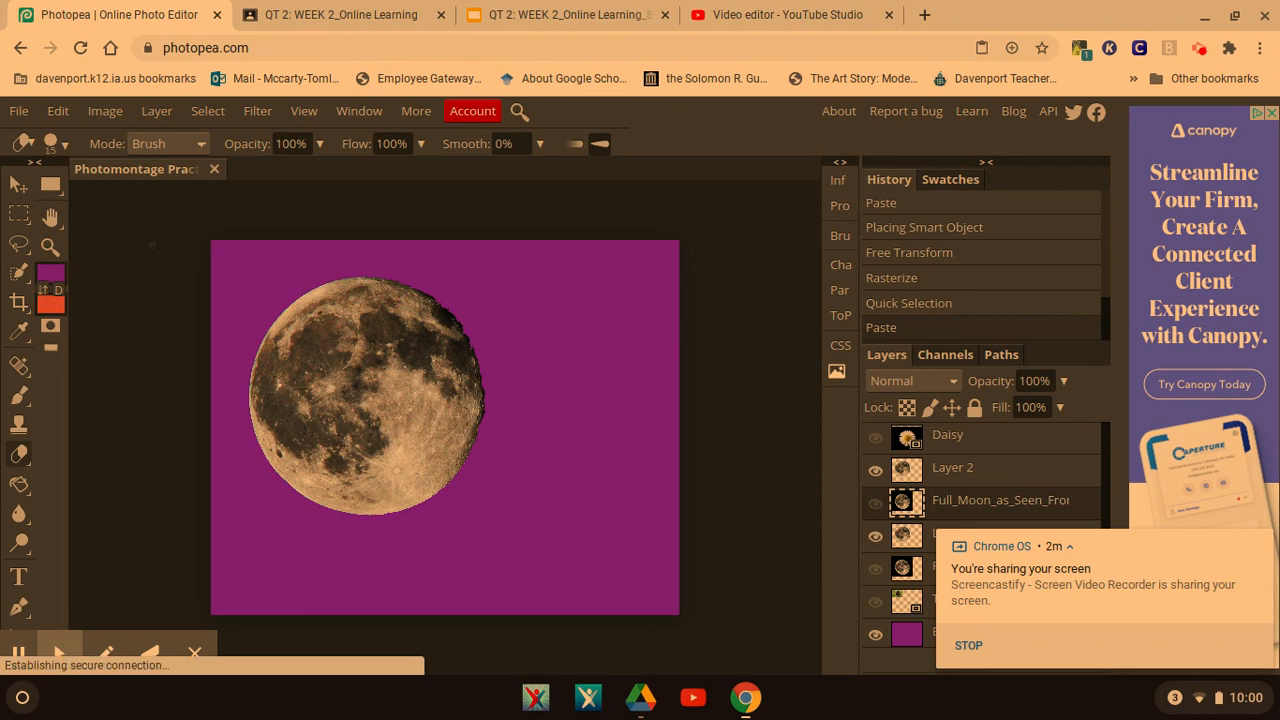
left_click(62, 147)
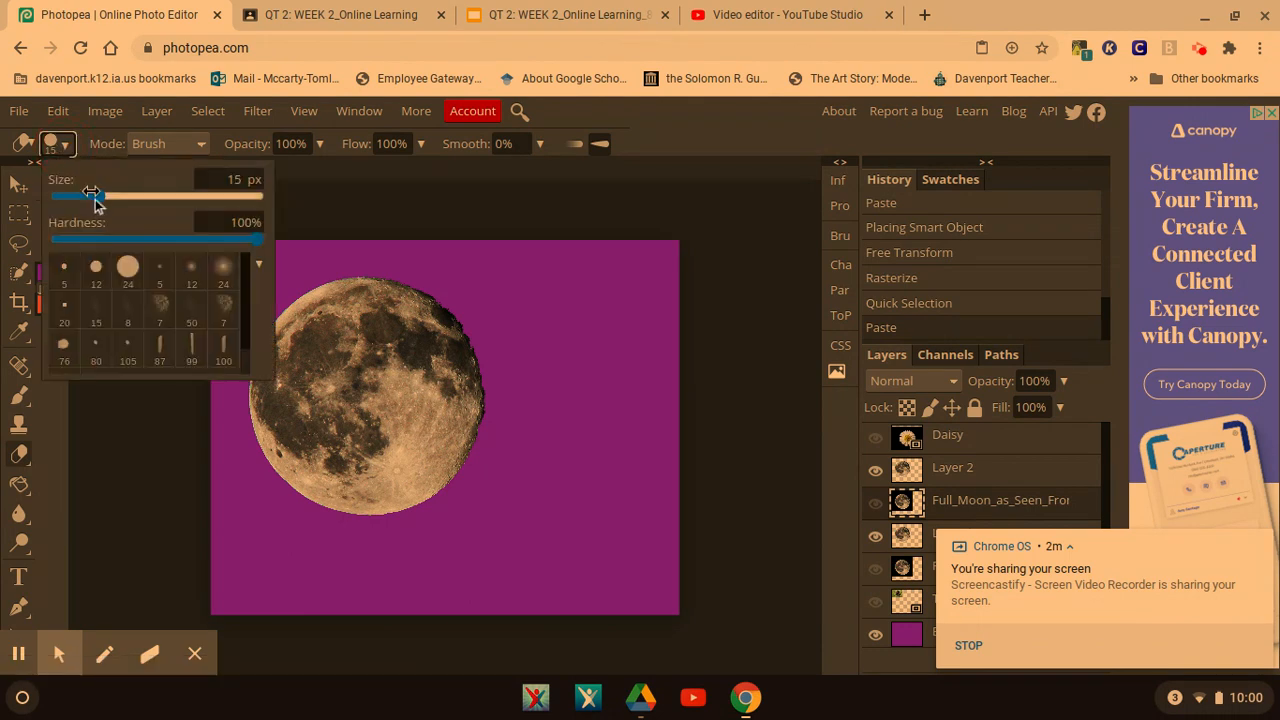
left_click(258, 241)
left_click_drag(194, 245, 50, 248)
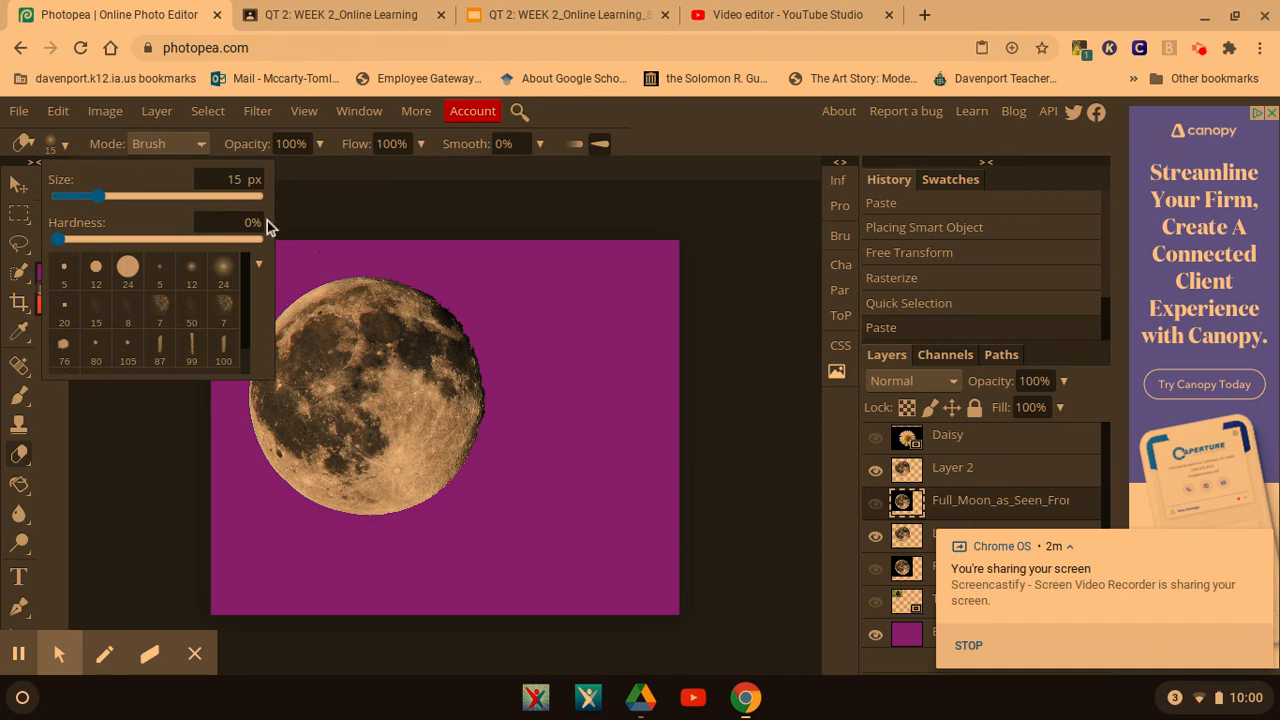
left_click(182, 198)
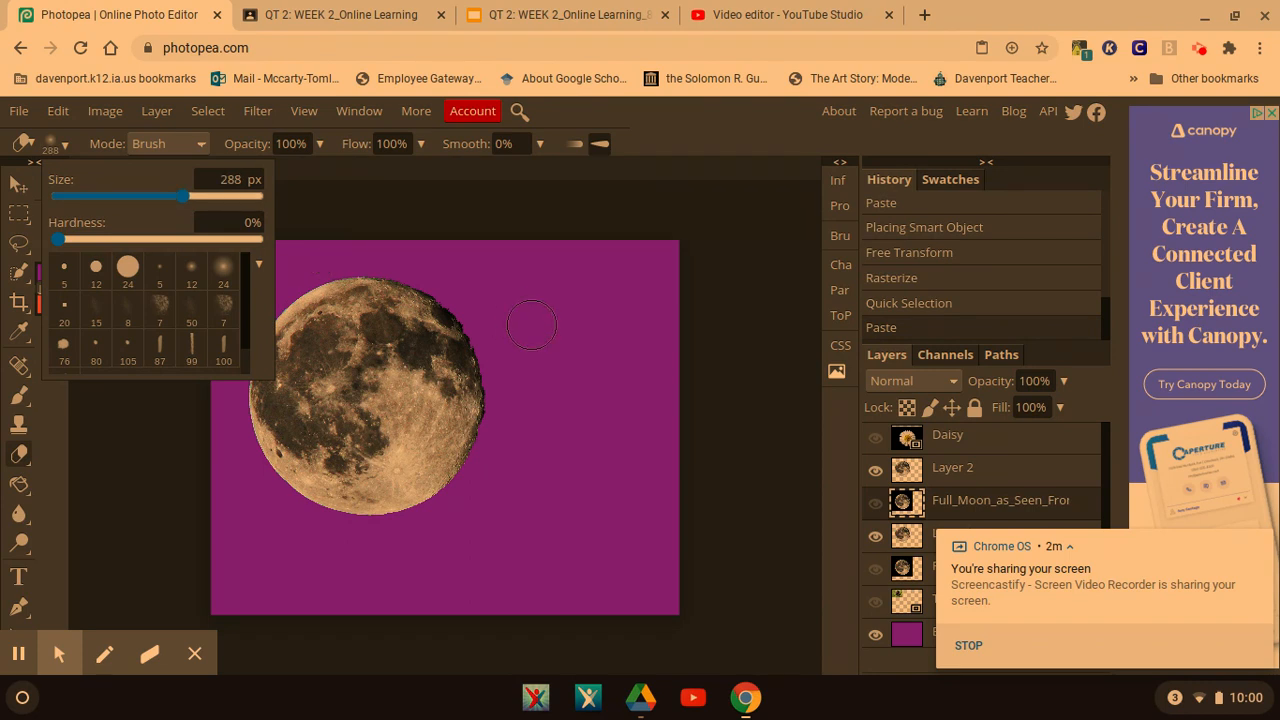
Hide the older moon cutout and softly erase the upper-right and right edge of the moon on Layer 2
left_click(452, 283)
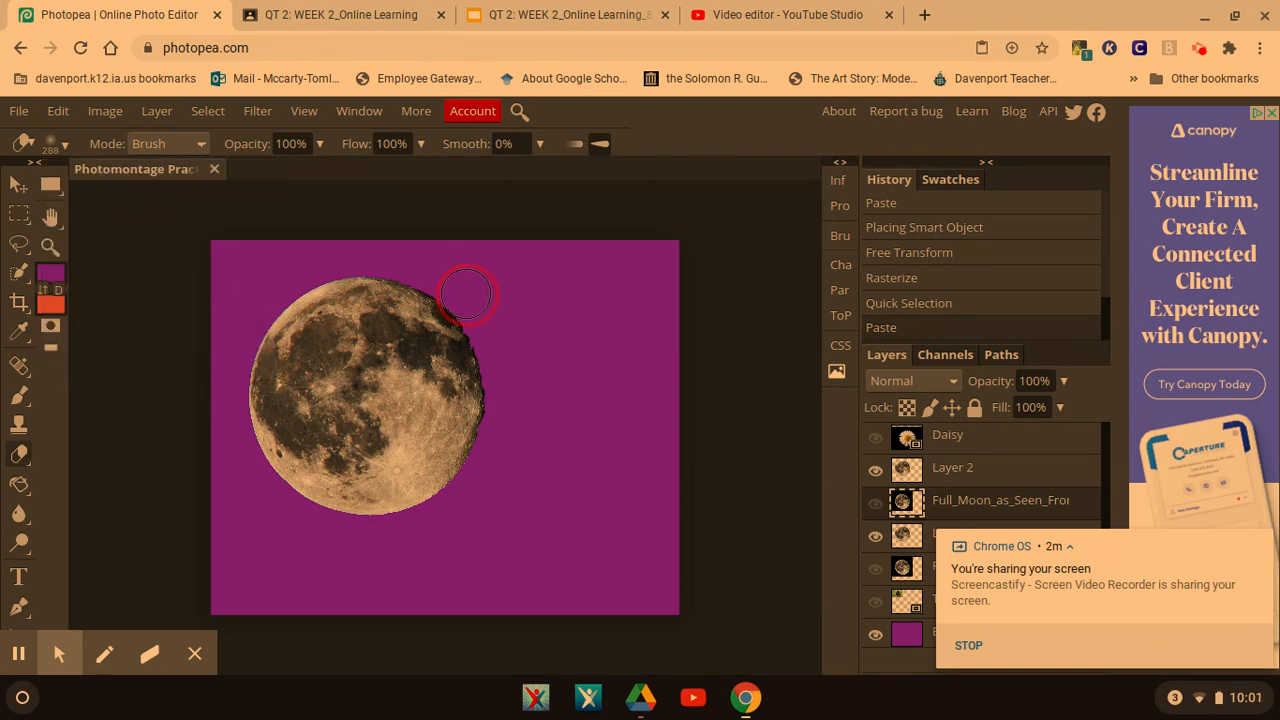
left_click_drag(466, 296, 499, 354)
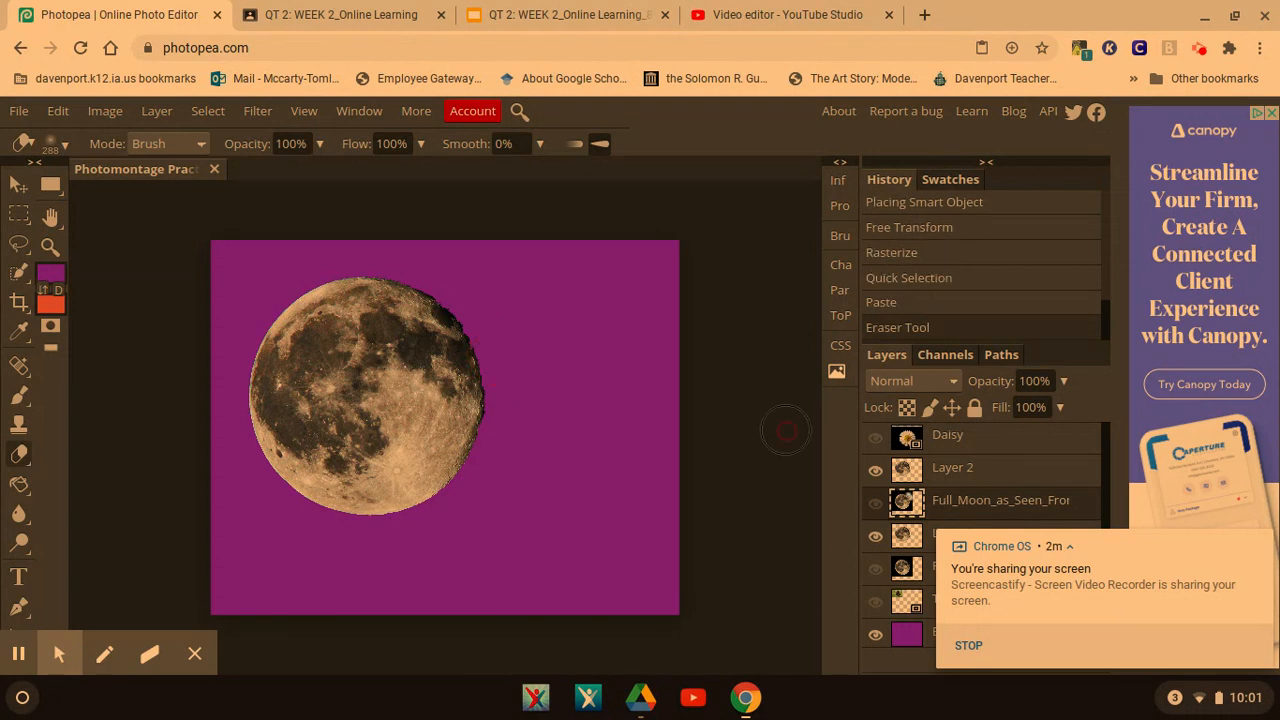
left_click(944, 478)
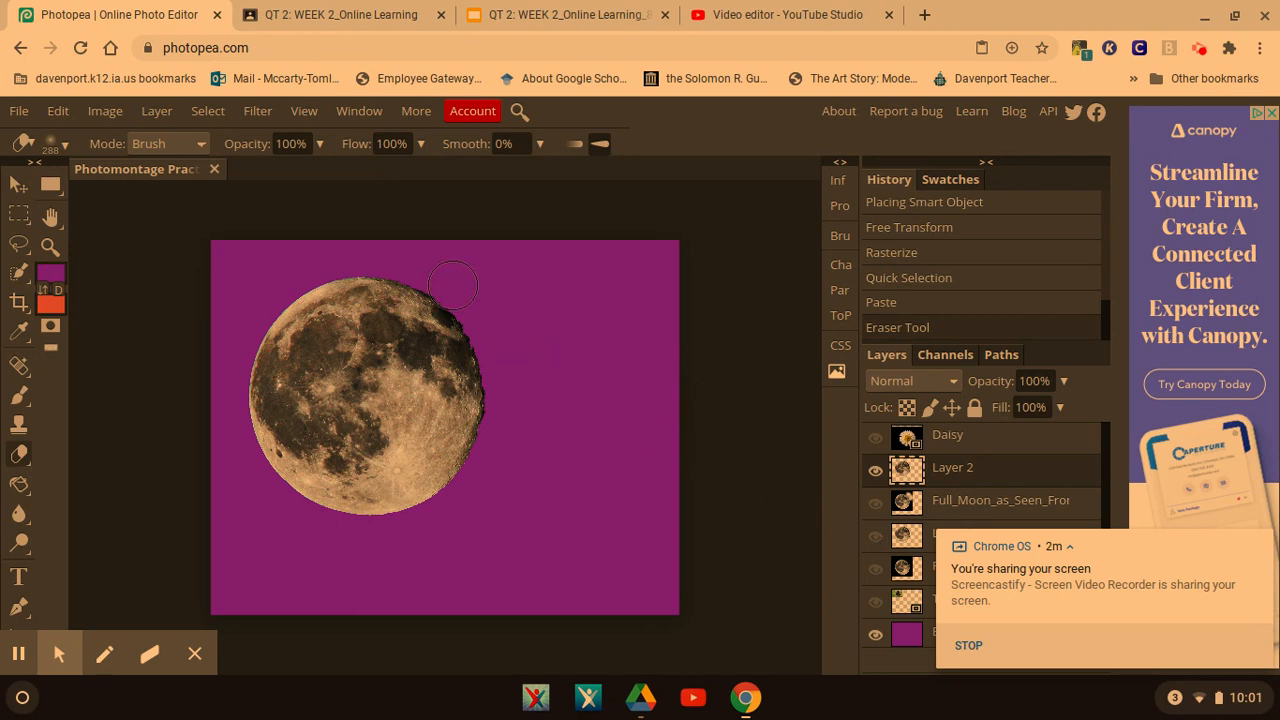
mouse_move(428, 290)
left_mouse_down()
mouse_move(466, 277)
mouse_move(502, 338)
left_mouse_up()
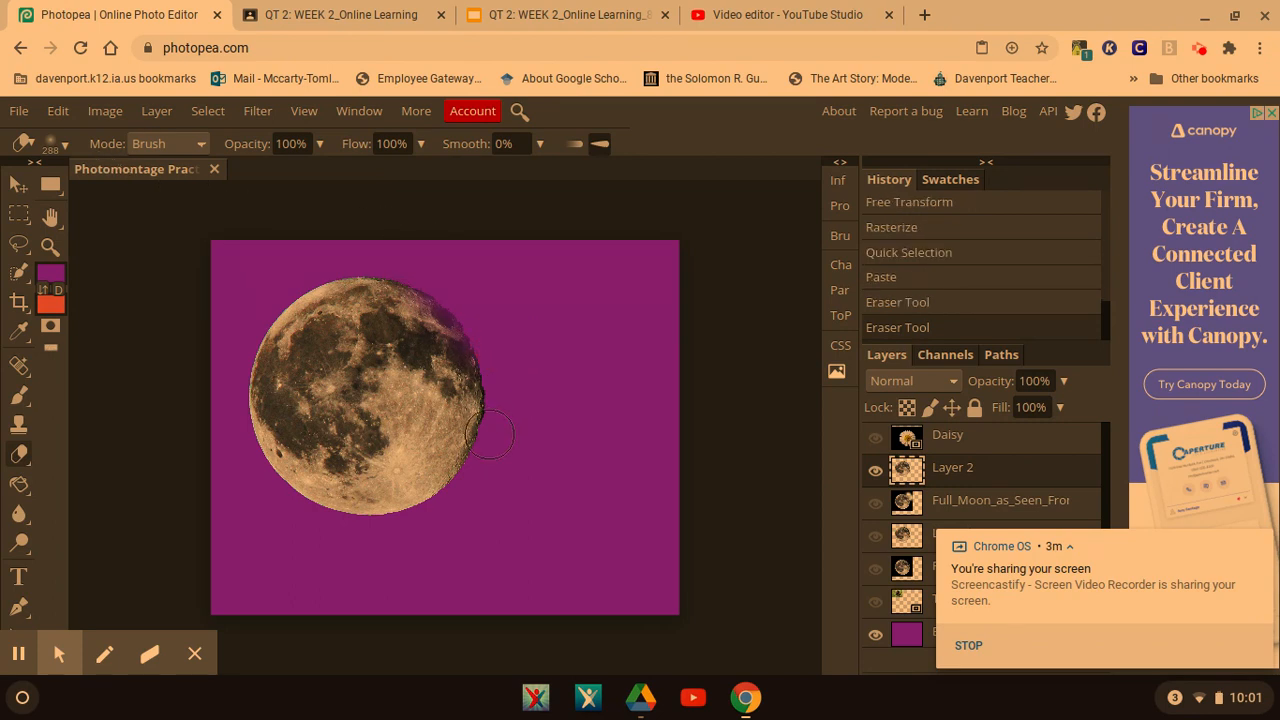
left_click_drag(499, 440, 507, 335)
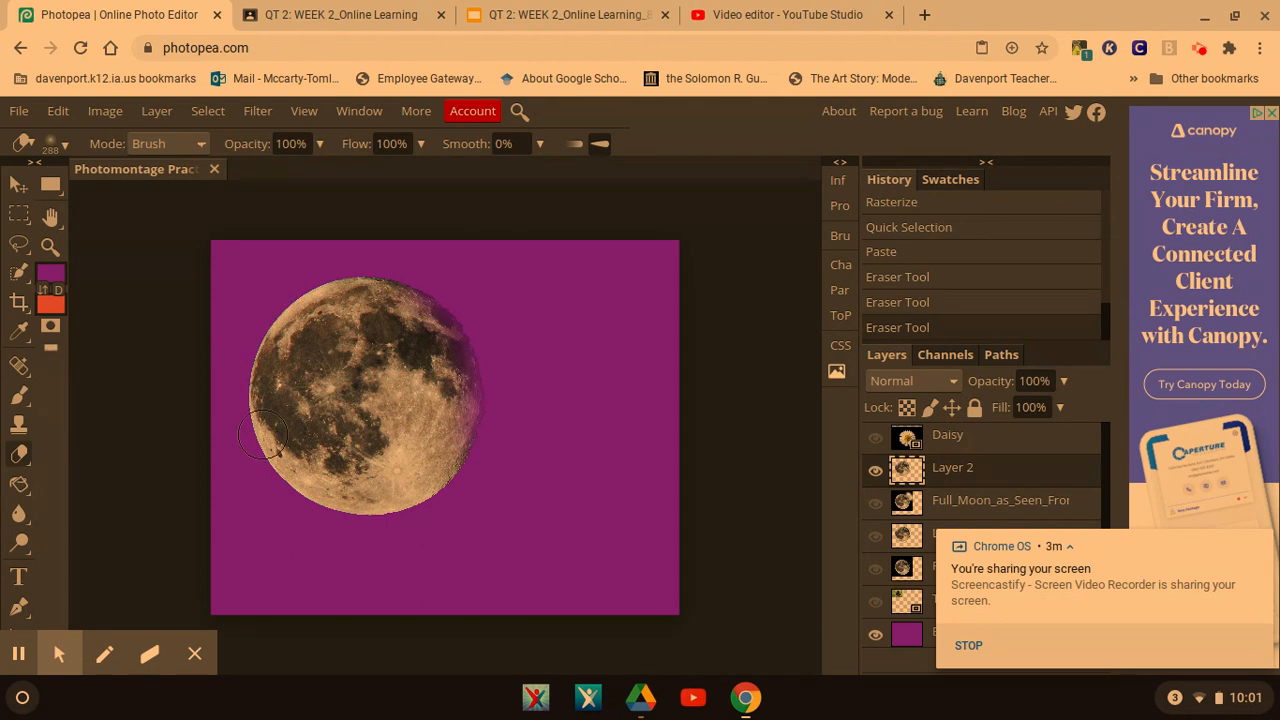
Transform the moon on Layer 2: rotate it about 163.7°, scale it to about 132% by 134%, and move it near the canvas centre
left_click(19, 187)
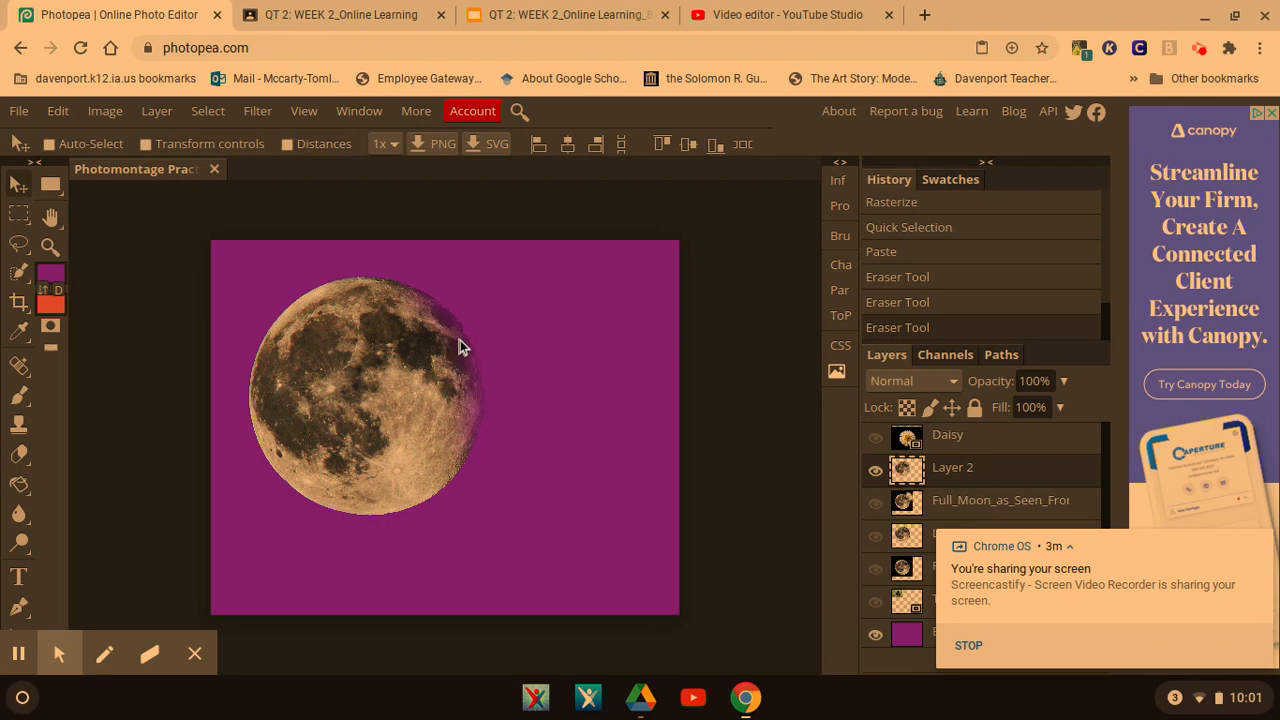
left_click(147, 145)
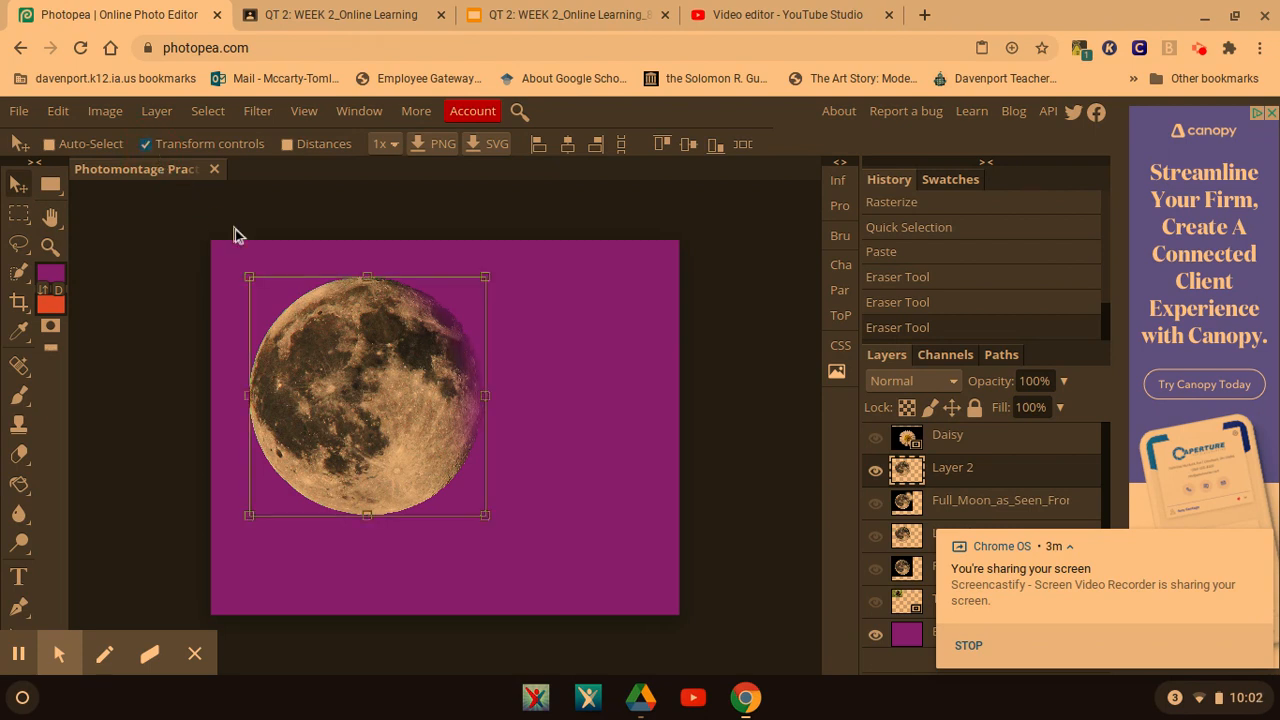
left_click_drag(259, 272, 562, 523)
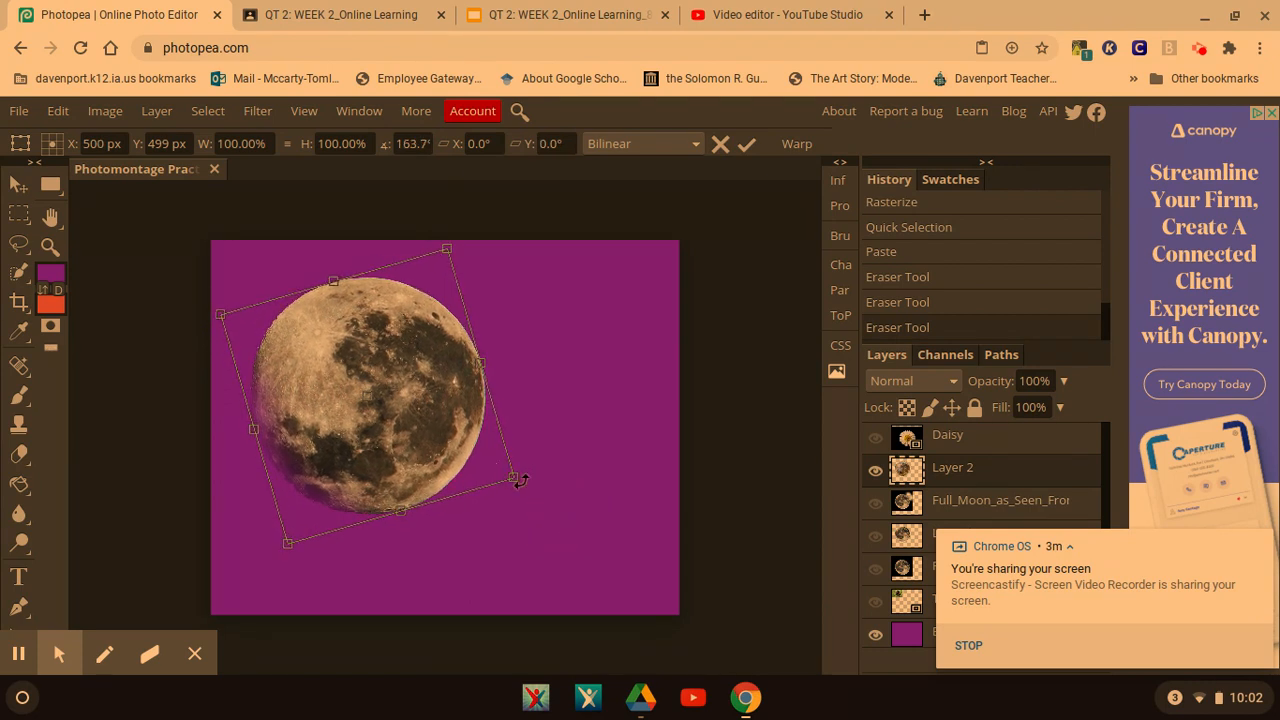
left_click_drag(512, 477, 608, 533)
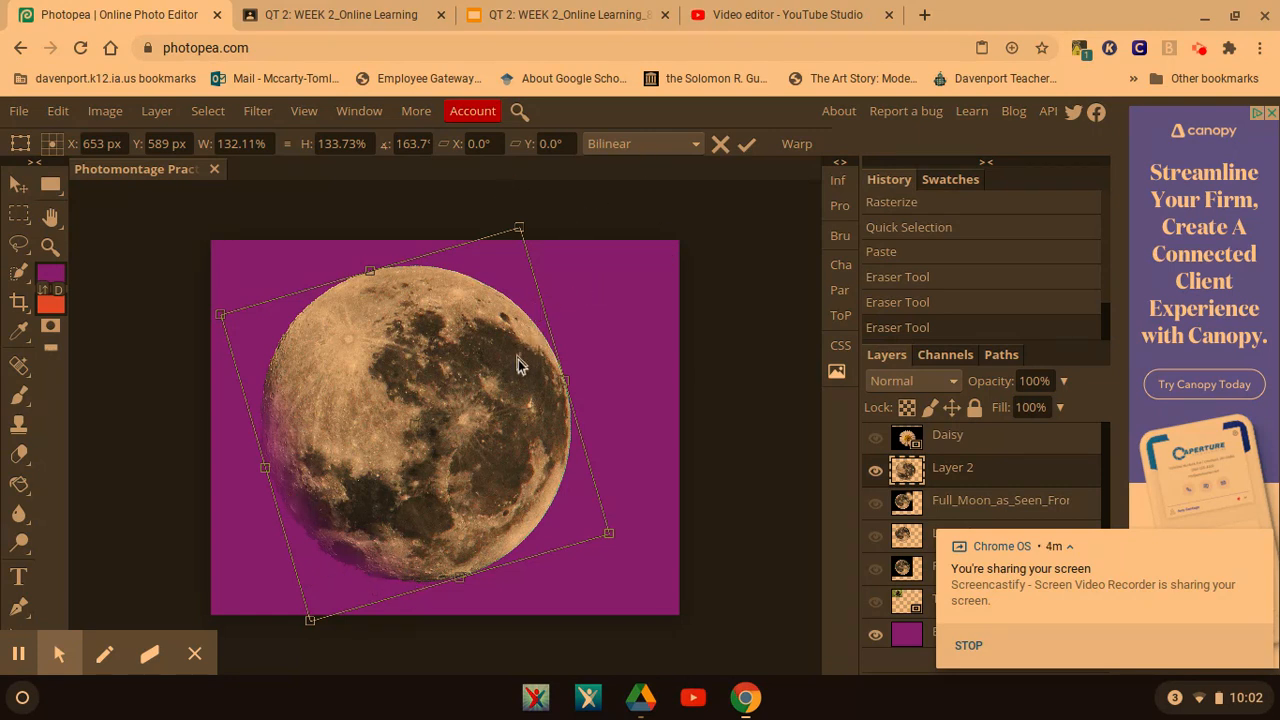
left_click_drag(517, 367, 530, 373)
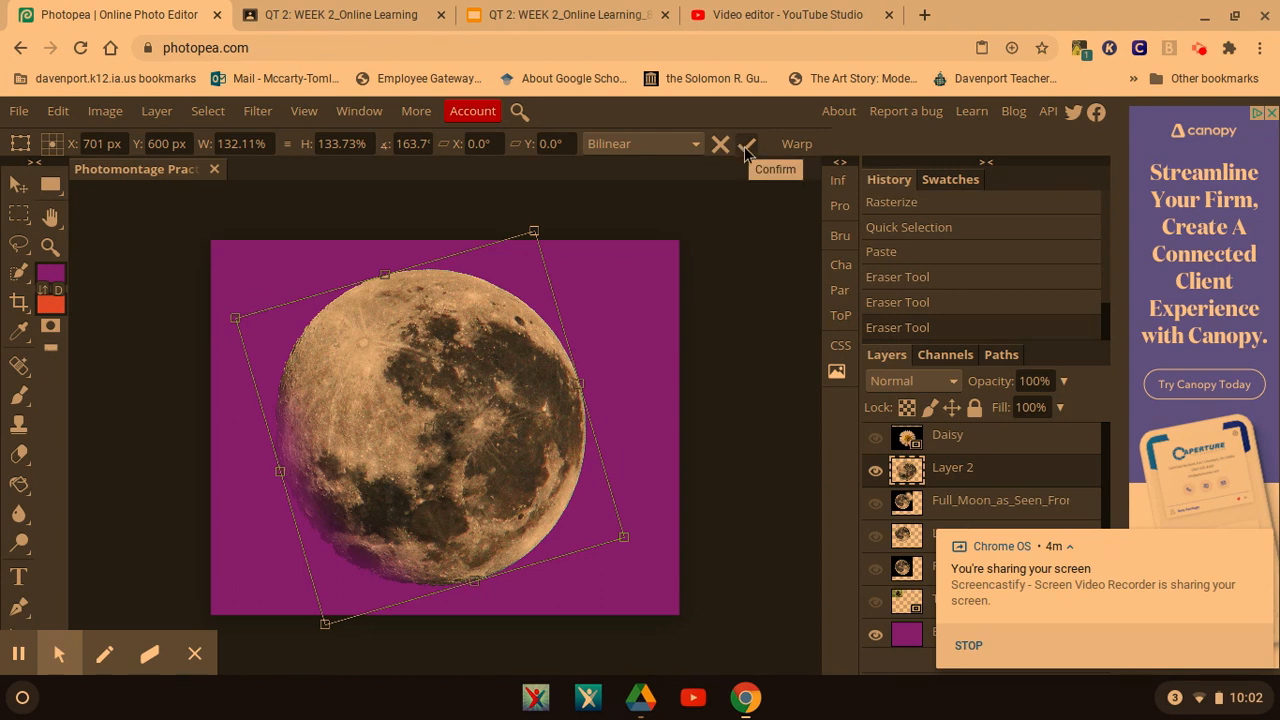
left_click(746, 147)
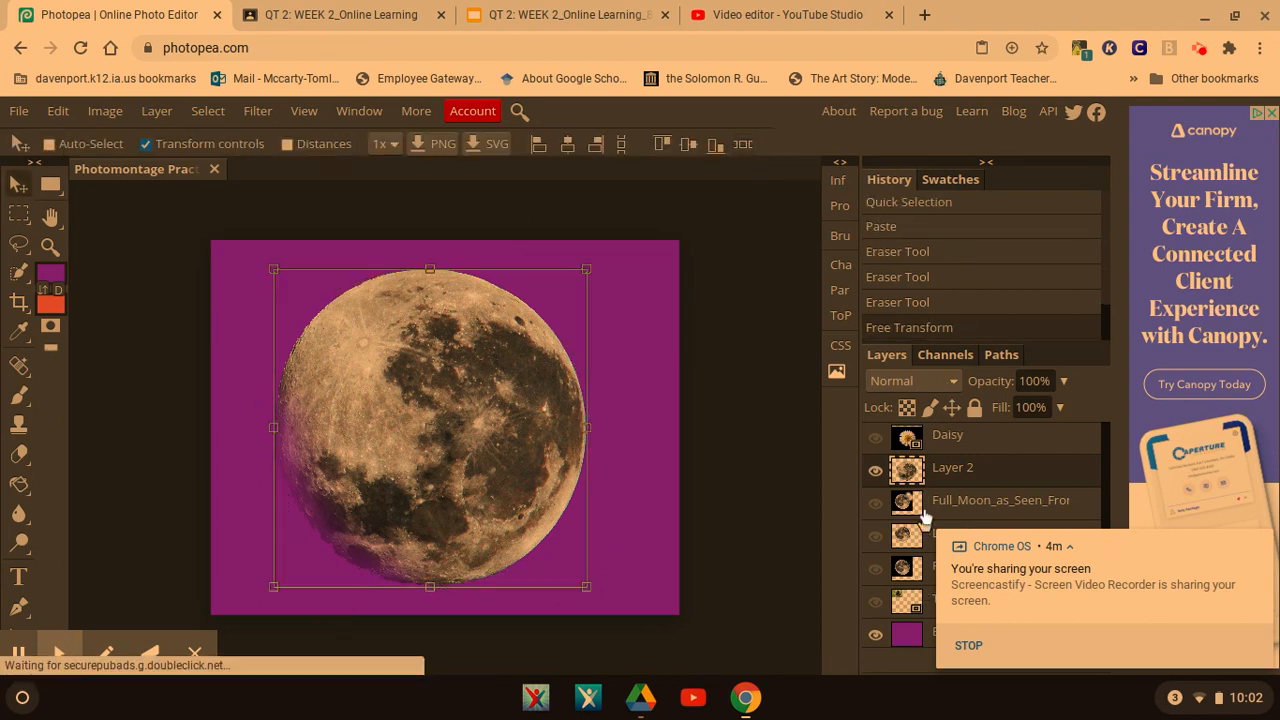
Show the Daisy layer and select its whole flower, centre and petals, with Quick Selection, rasterizing the layer
left_click(960, 450)
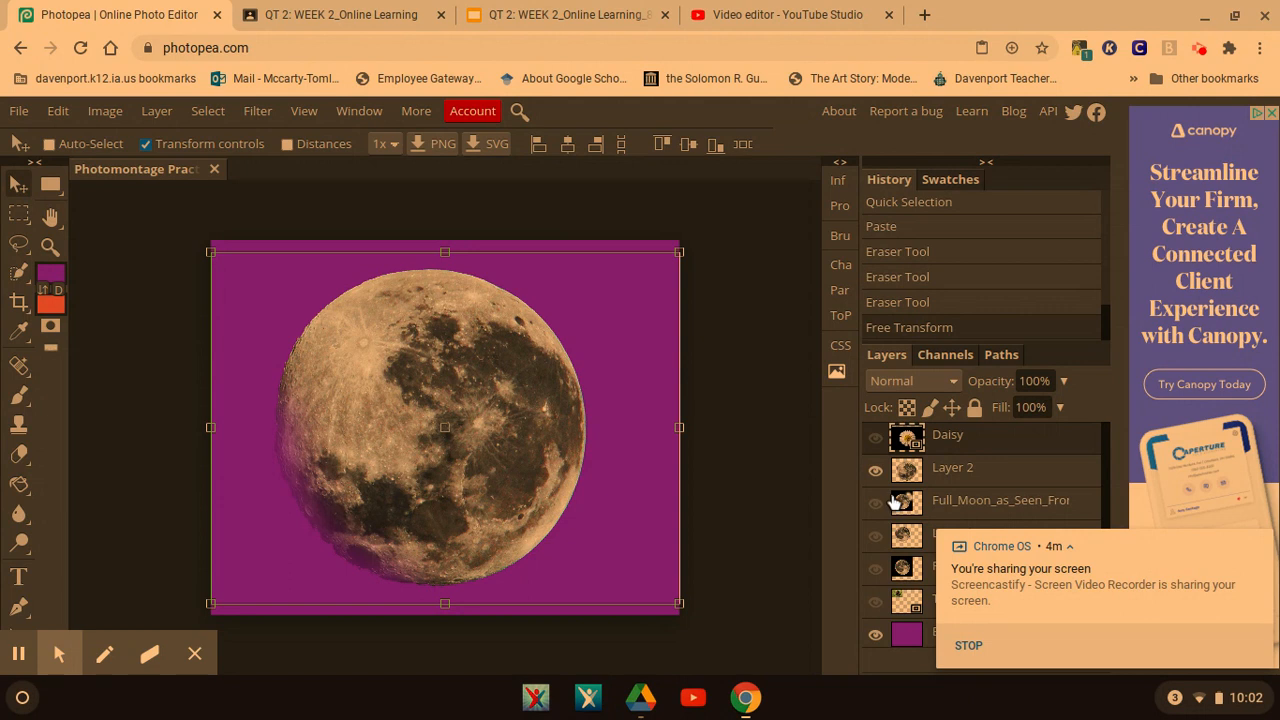
left_click(876, 442)
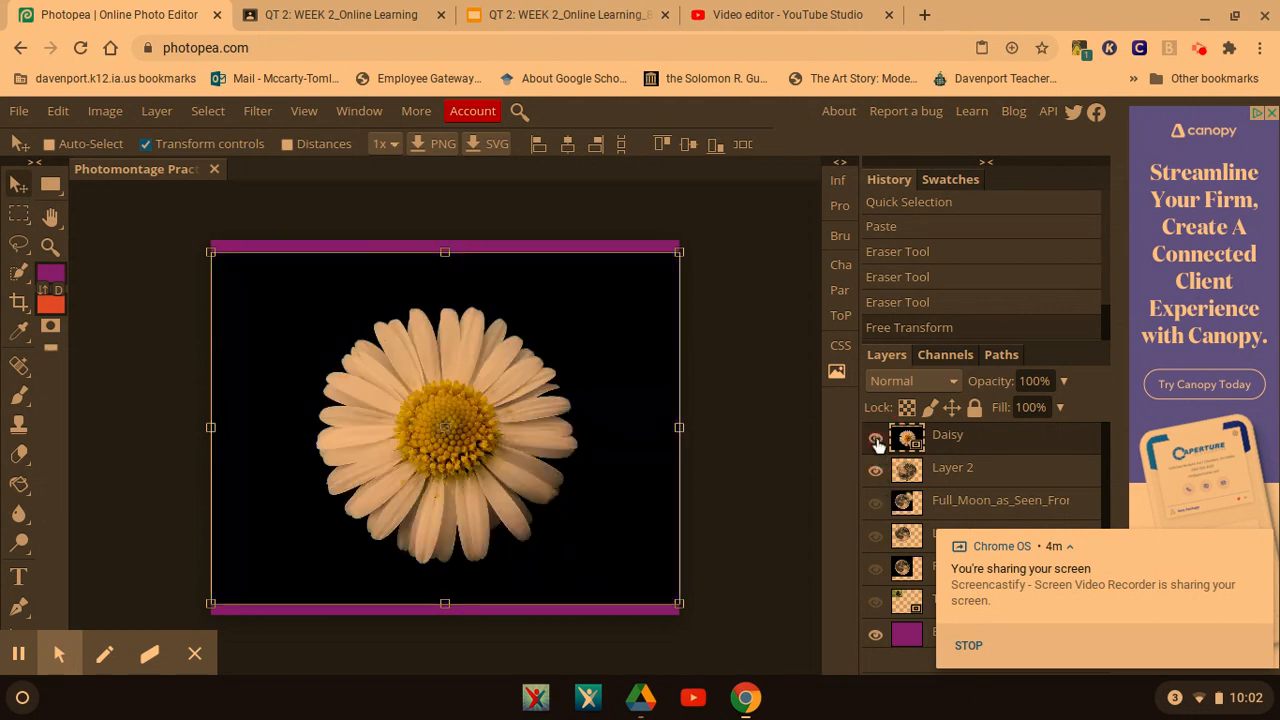
left_click(22, 278)
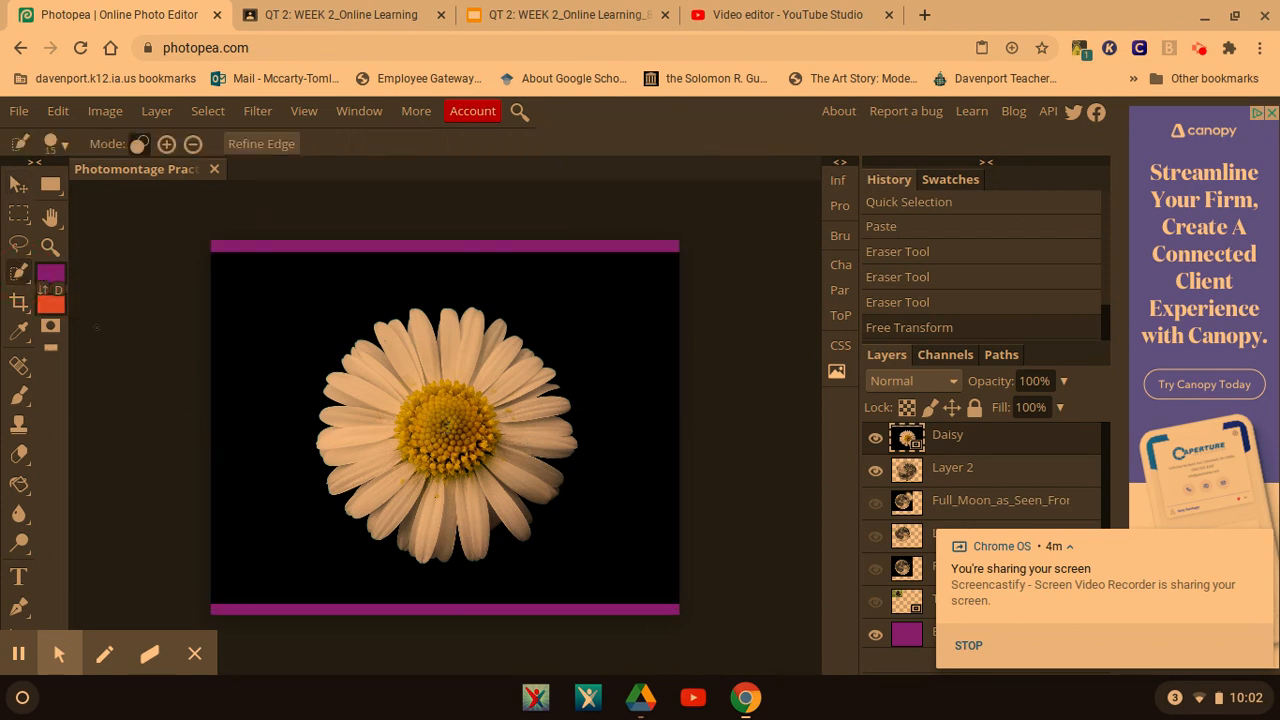
left_click(275, 322)
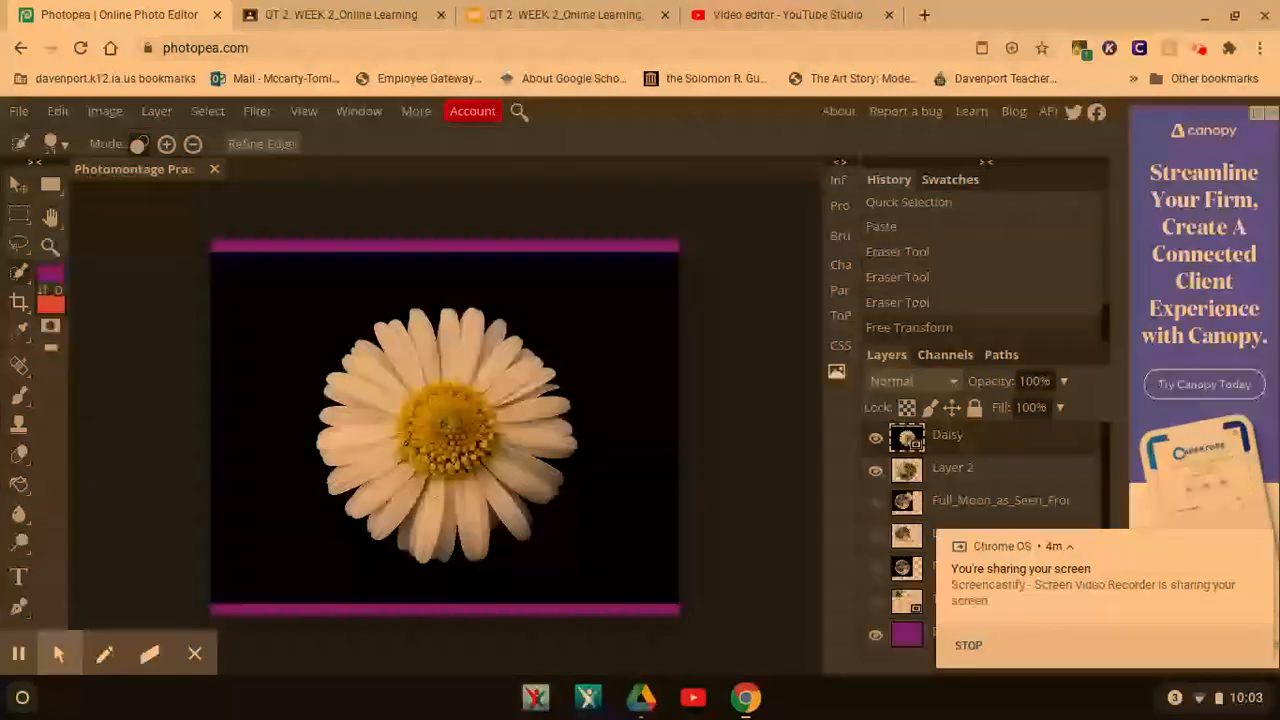
left_click(405, 441)
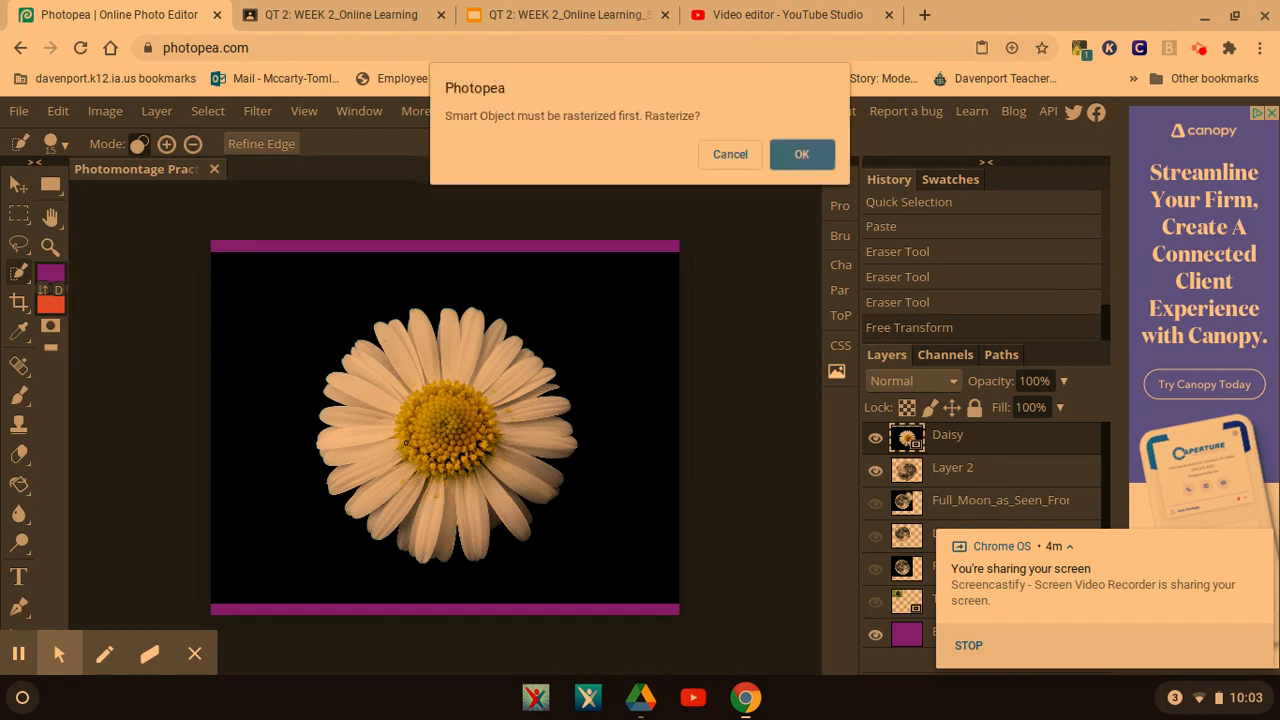
left_click(810, 155)
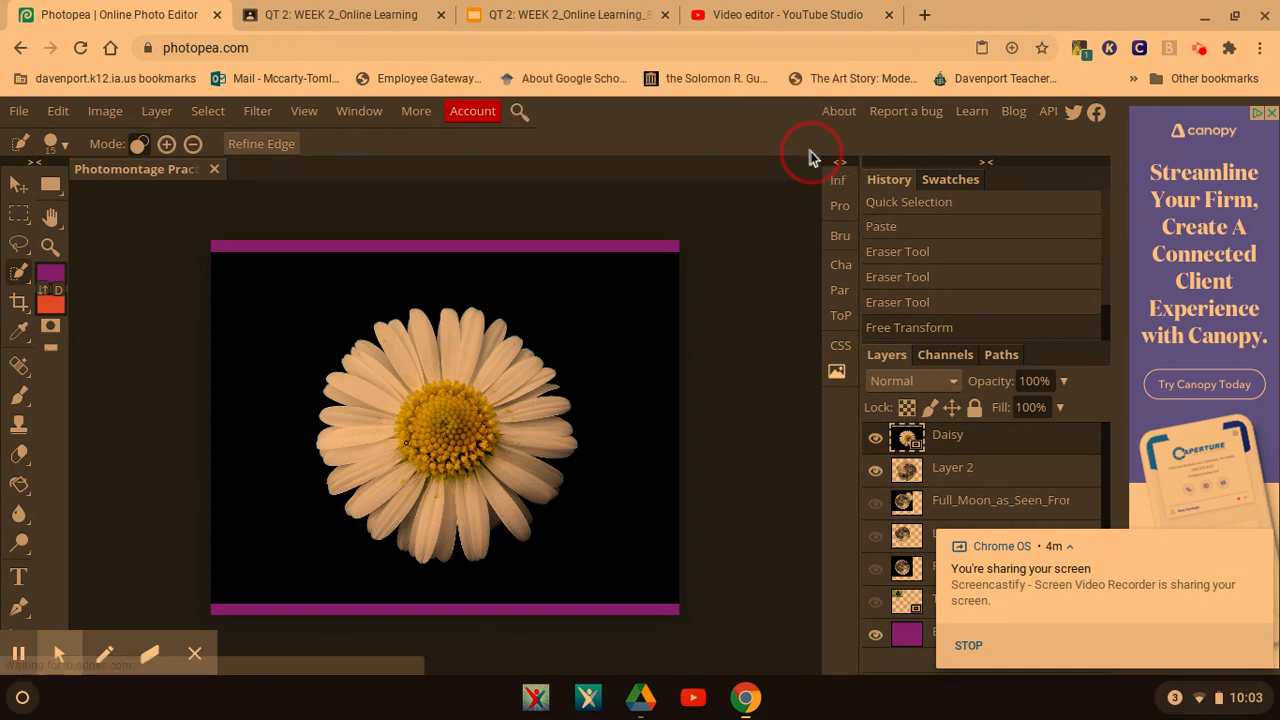
left_click_drag(420, 444, 428, 455)
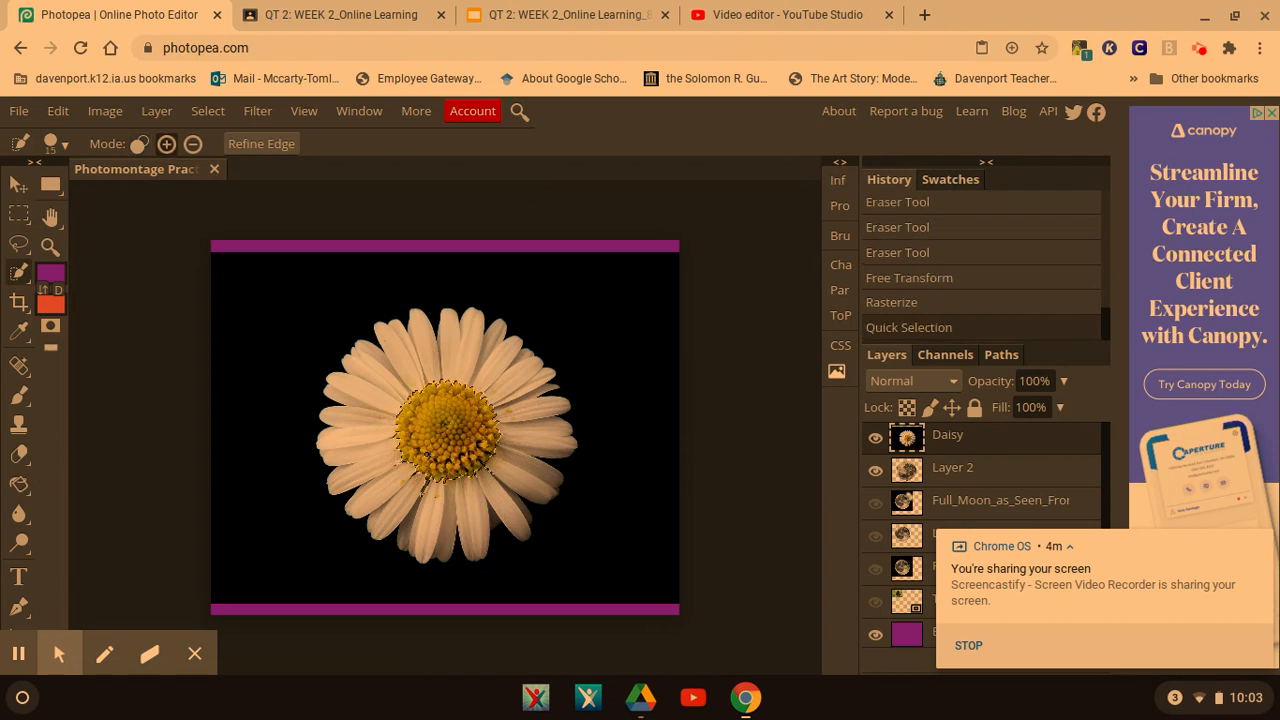
left_click(380, 404)
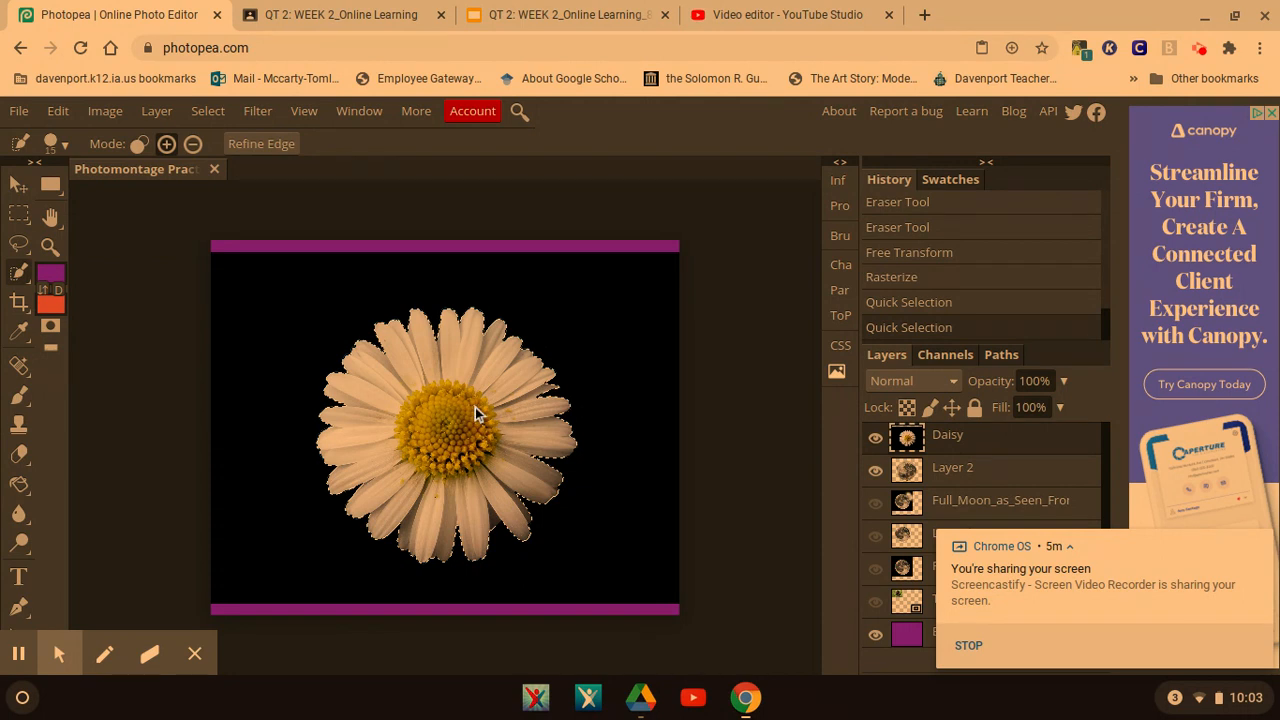
Copy the selected daisy onto a new layer and hide the original Daisy layer
key("ctrl+v")
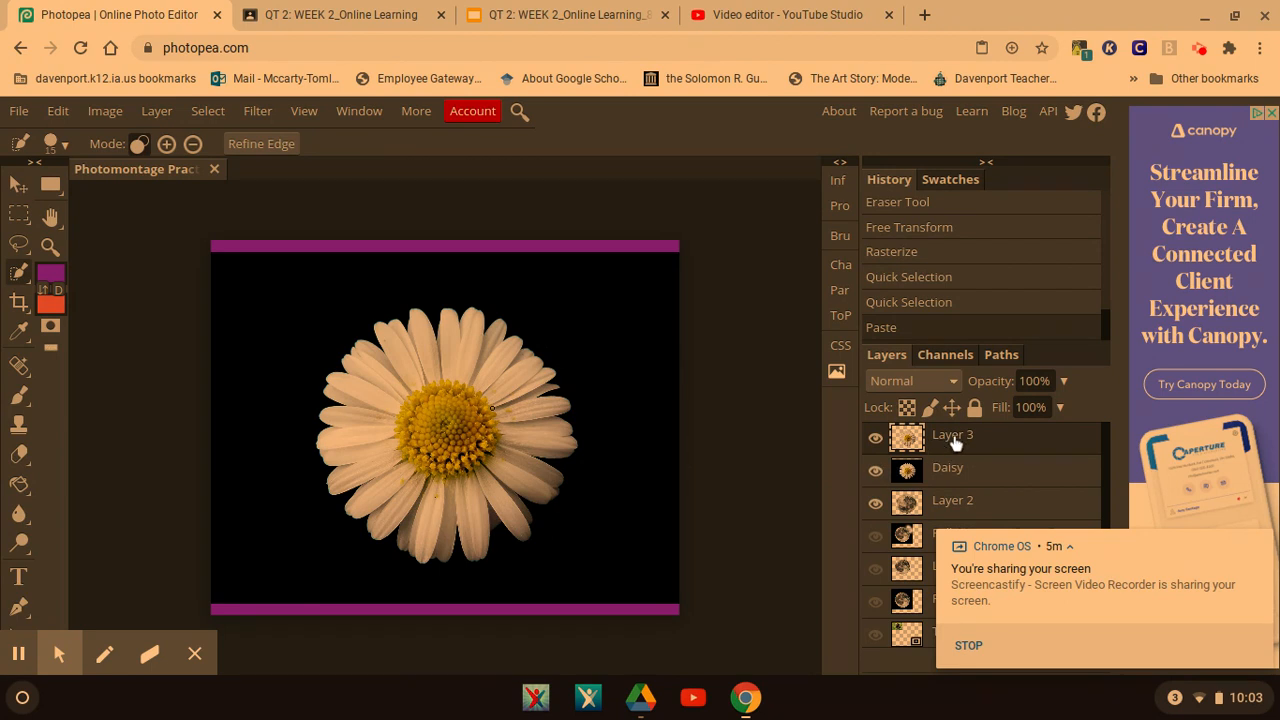
left_click(876, 470)
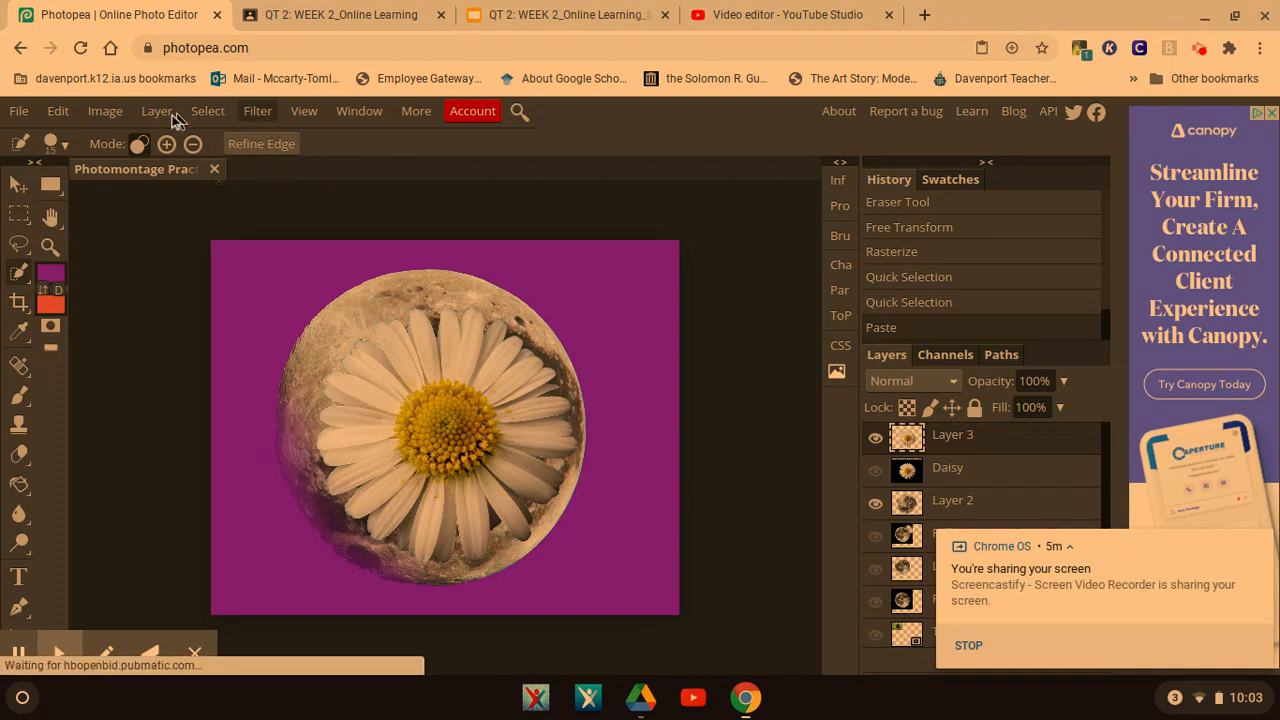
Apply a Hue/Saturation adjustment to the daisy cutout on Layer 3 with the hue set to -7
left_click(108, 115)
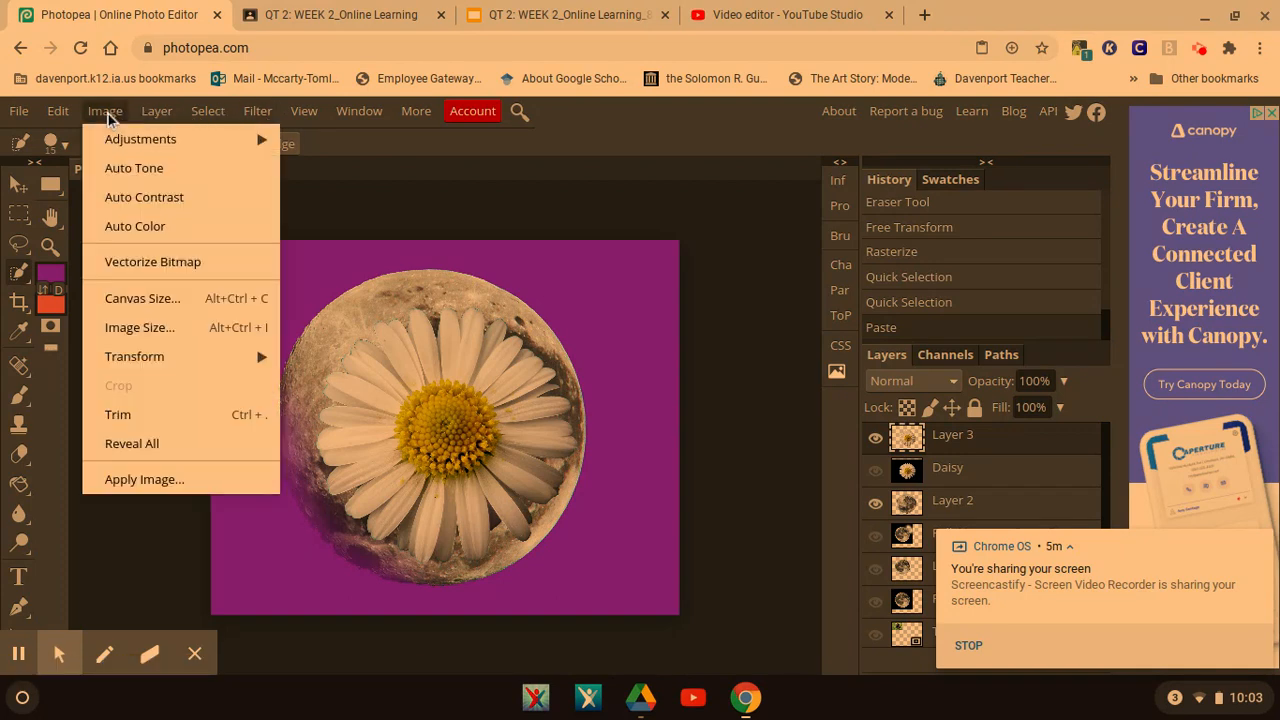
mouse_move(166, 146)
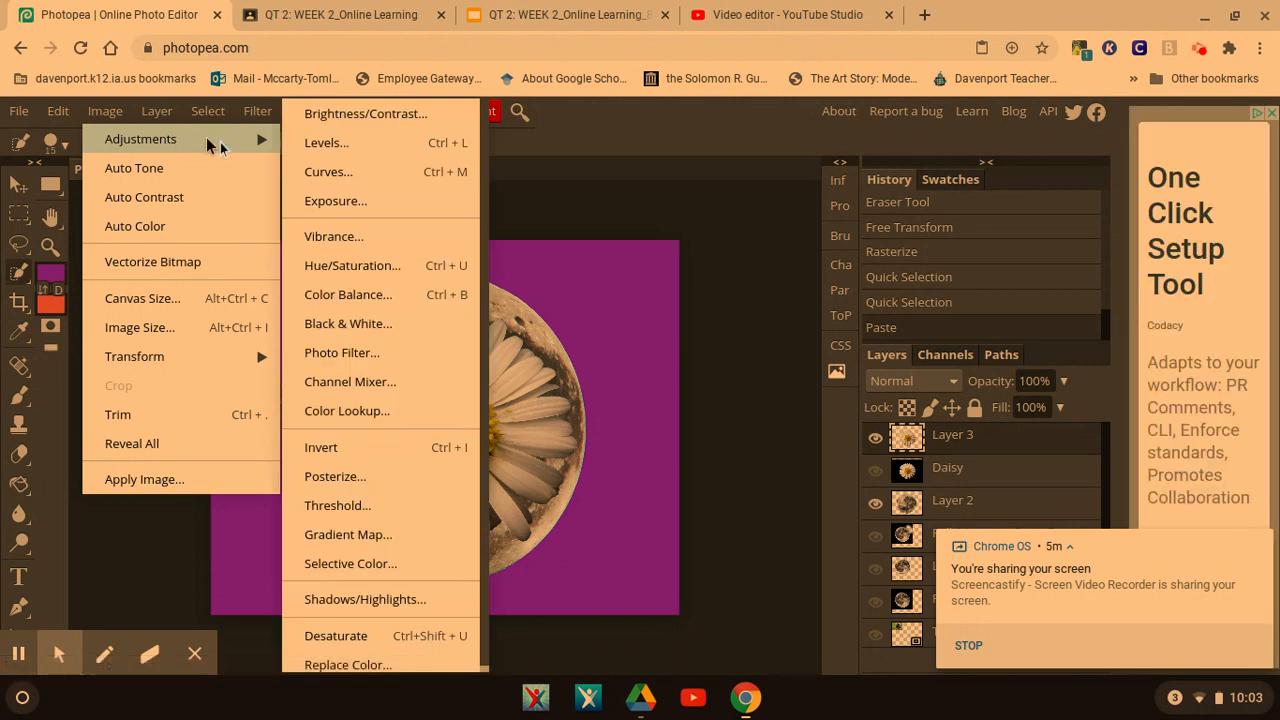
left_click(352, 266)
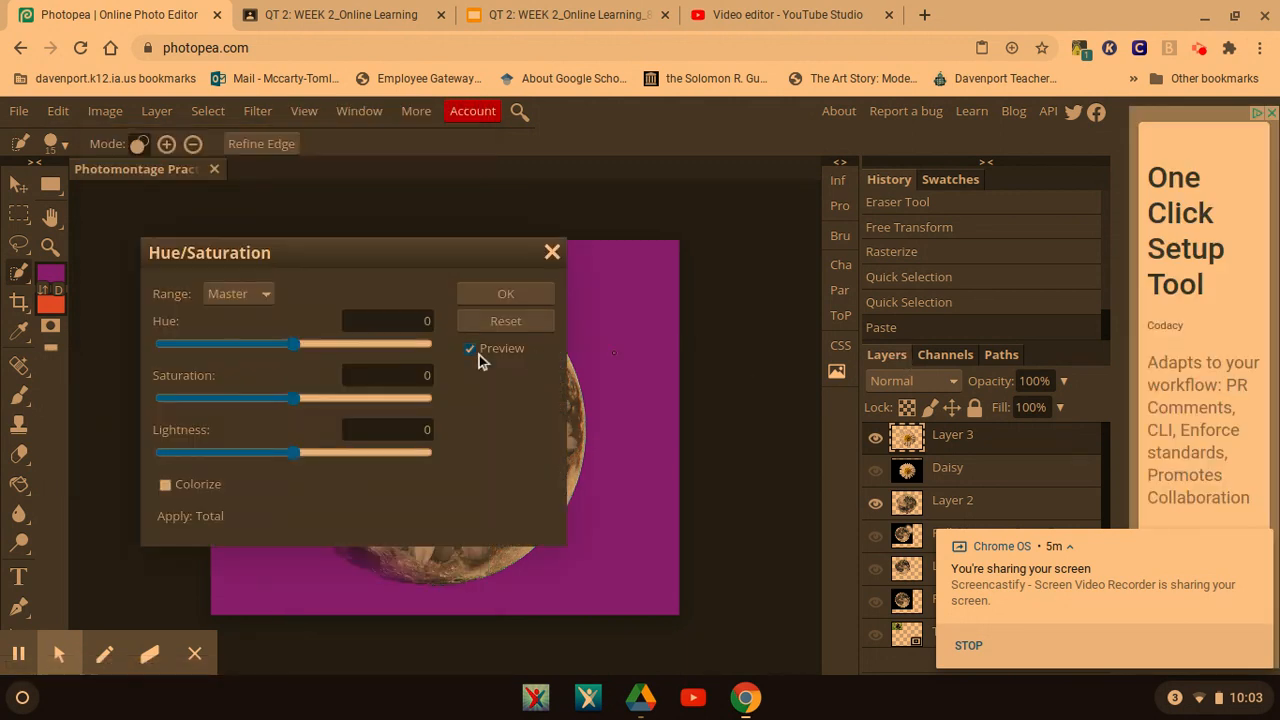
left_click_drag(434, 257, 881, 217)
mouse_move(747, 302)
left_mouse_down()
mouse_move(644, 300)
mouse_move(789, 303)
mouse_move(820, 317)
mouse_move(727, 315)
mouse_move(737, 308)
left_mouse_up()
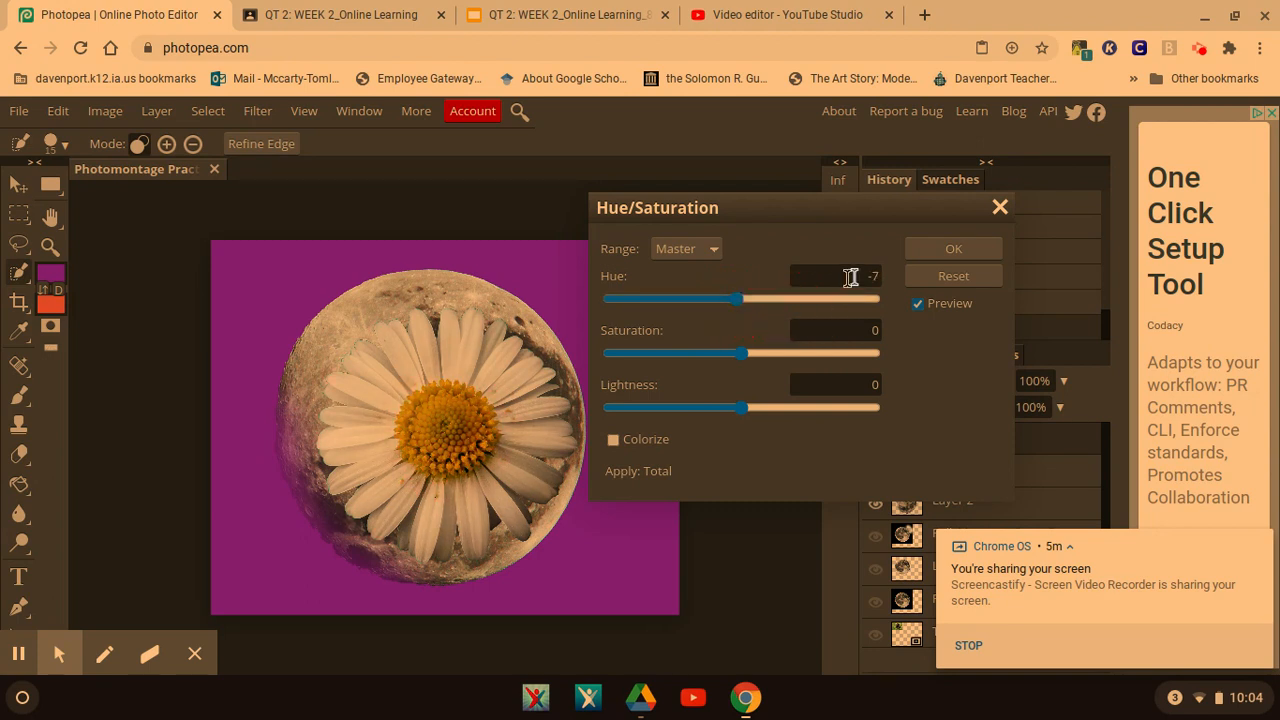
left_click(978, 257)
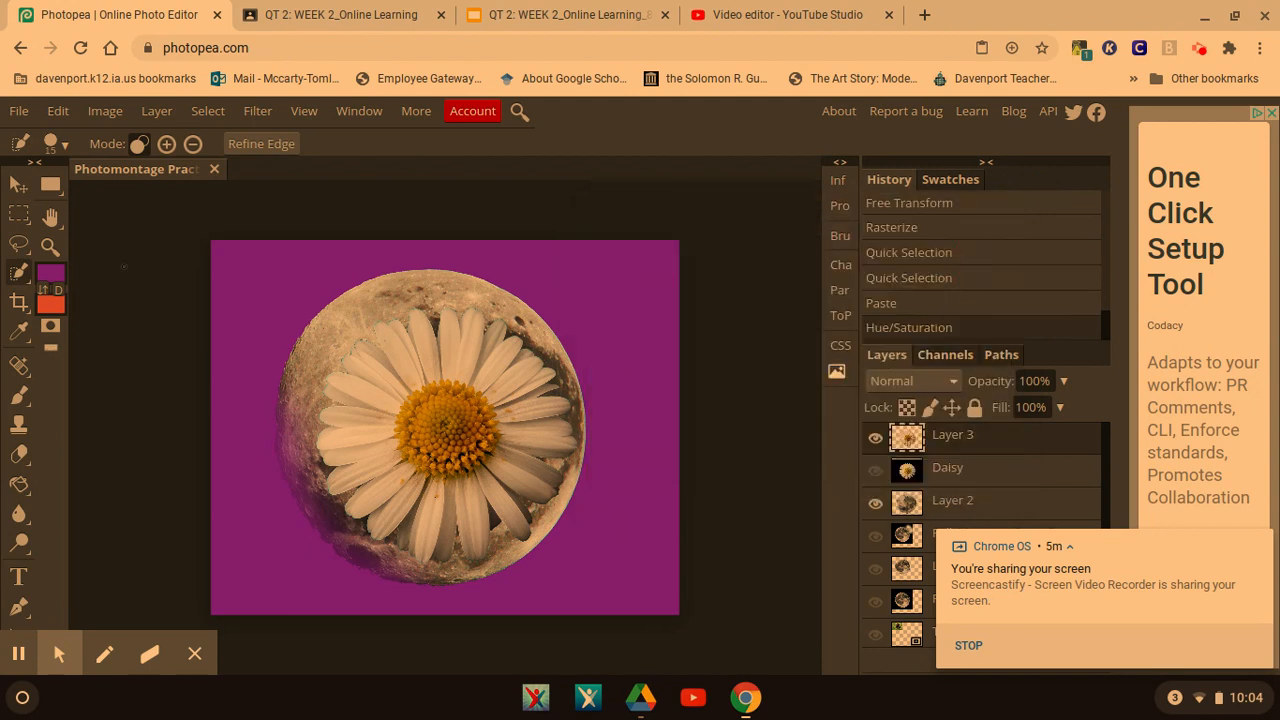
Scale the daisy cutout to about 66% and move it over the moon's upper-right edge
left_click(17, 186)
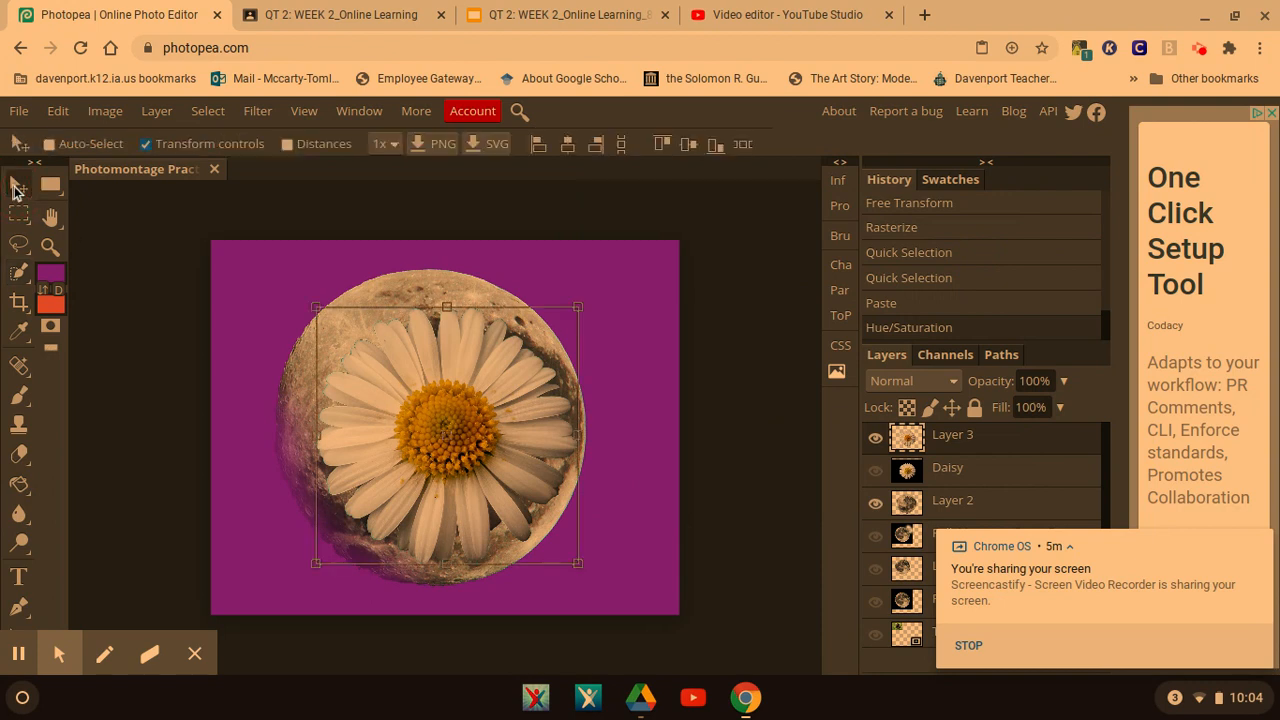
left_click_drag(317, 309, 407, 393)
left_click_drag(530, 485, 537, 357)
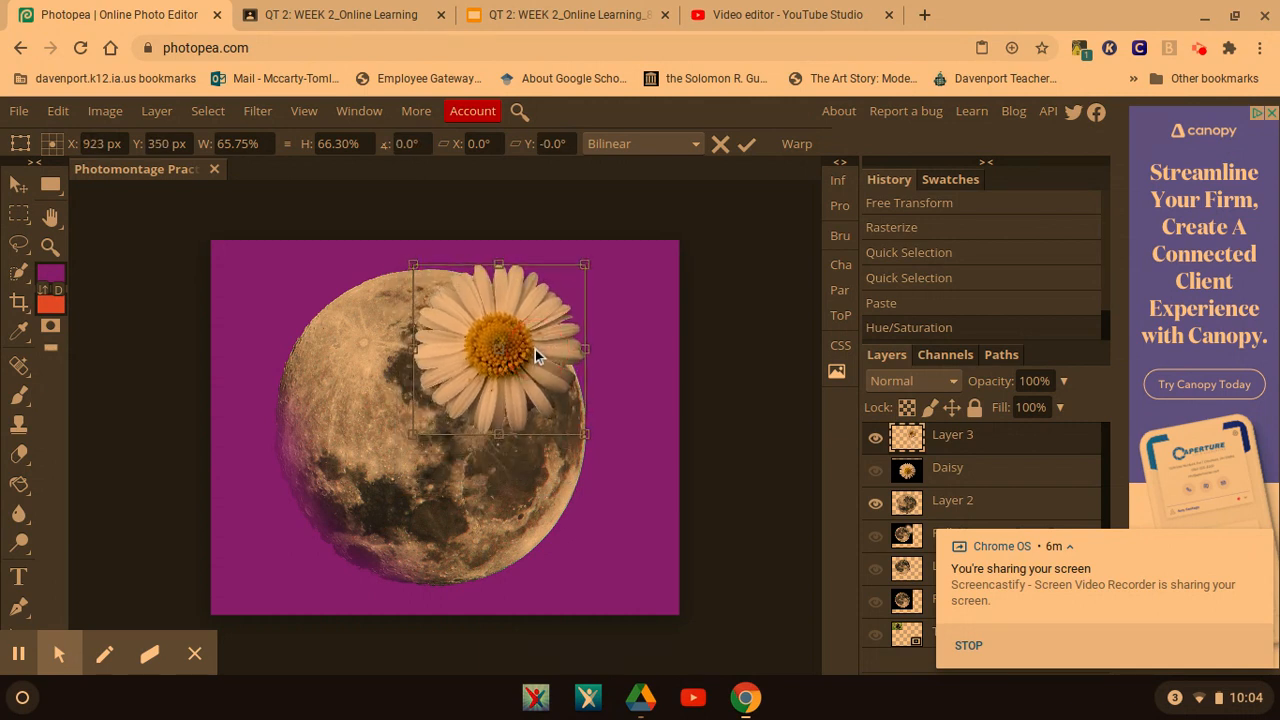
left_click(747, 148)
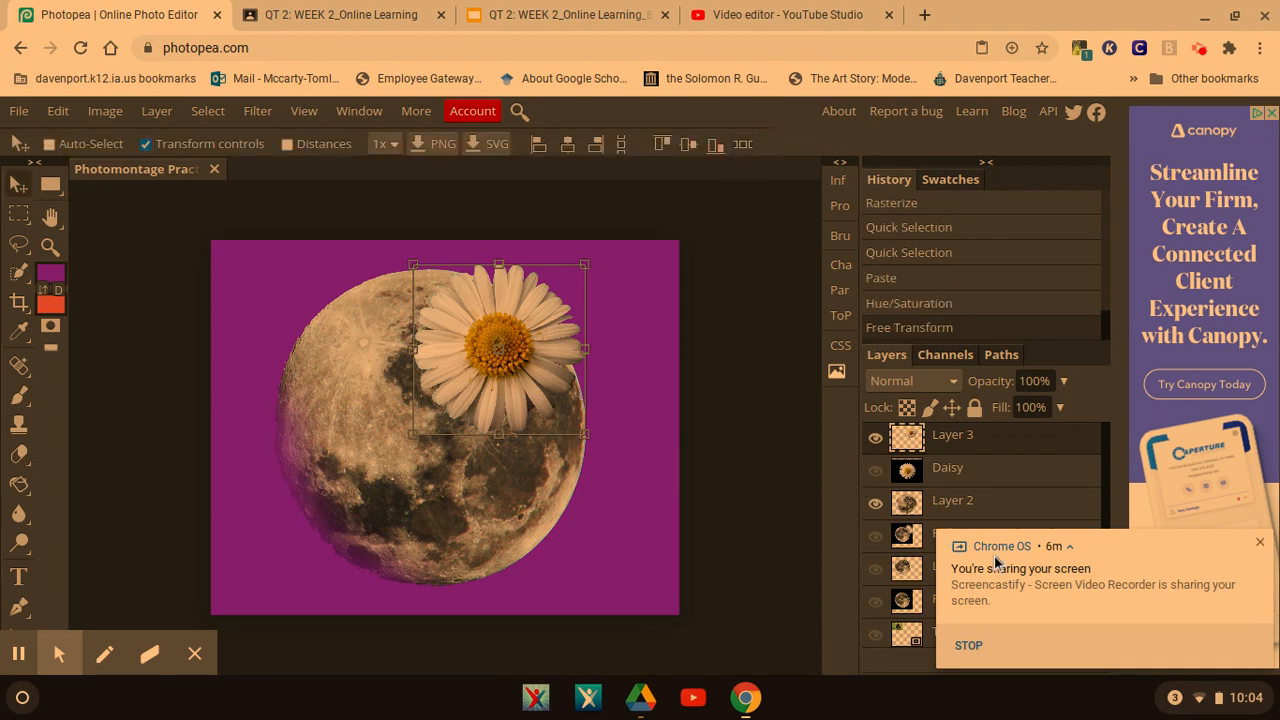
Show the Turkey_Photo layer and move the photo to the lower-left part of the canvas
left_click(931, 636)
left_click(875, 637)
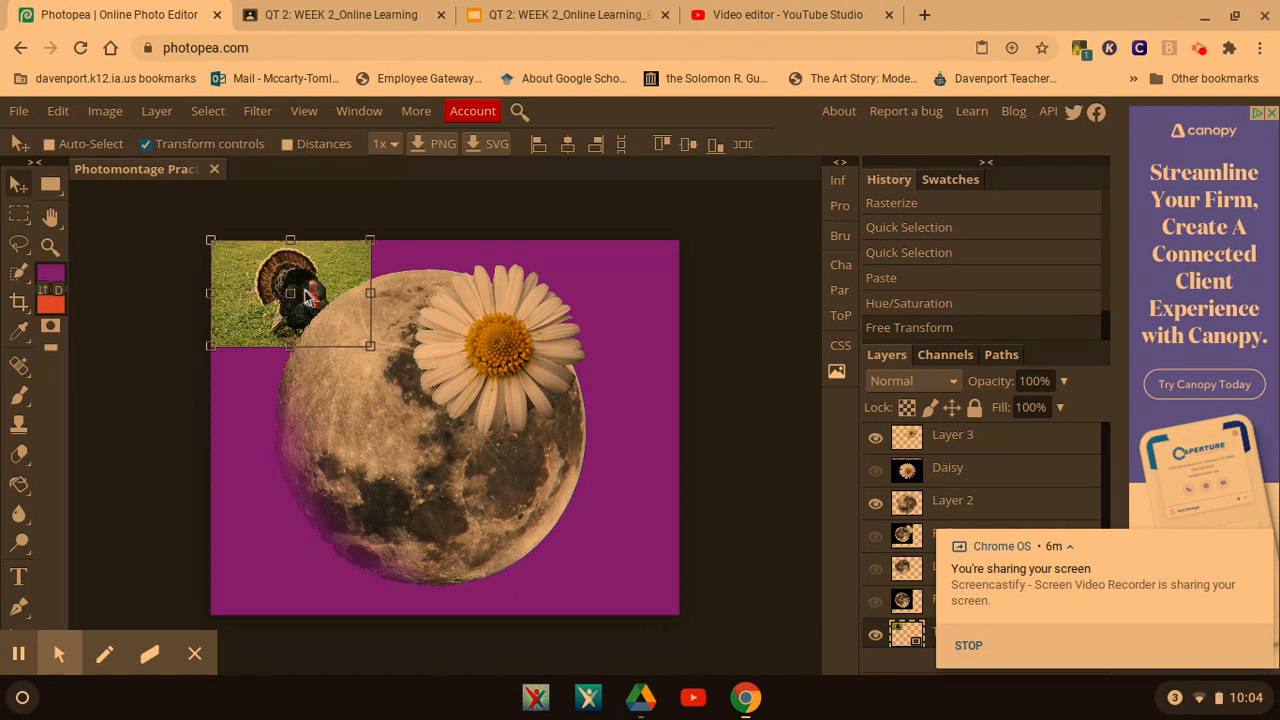
left_click_drag(298, 291, 333, 519)
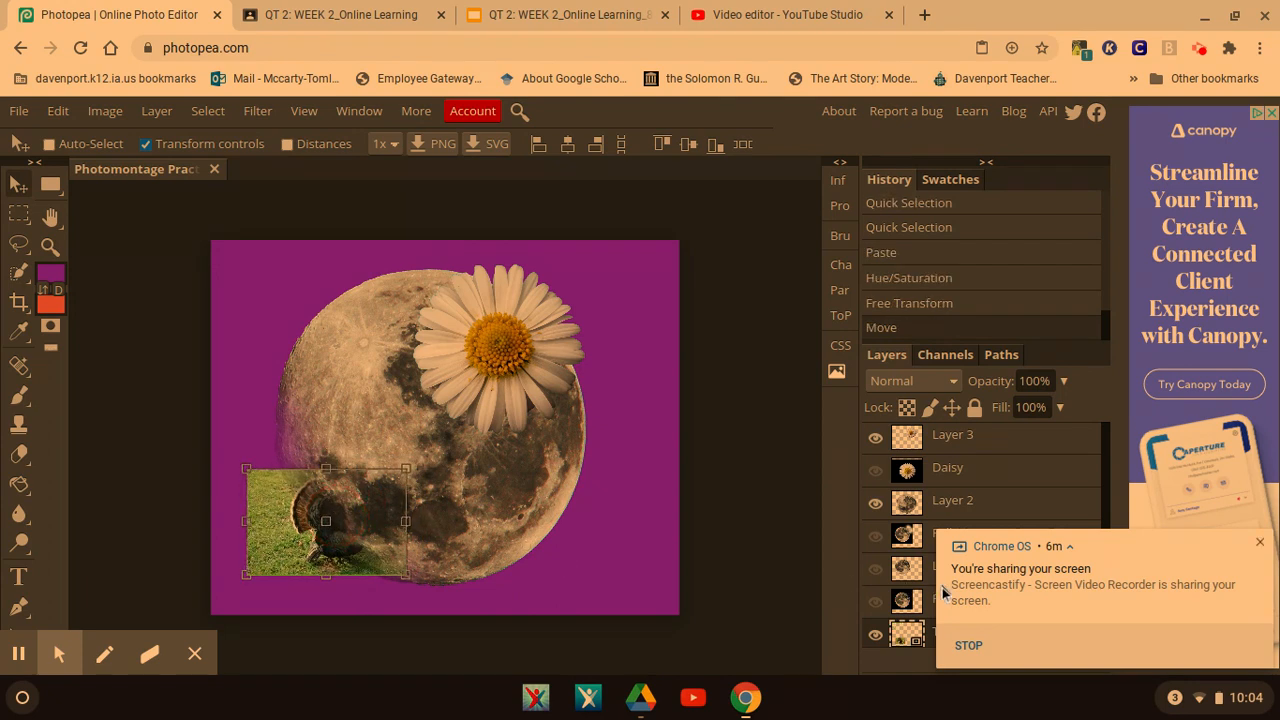
Dismiss the screen-sharing notification and move the Turkey_Photo layer above Layer 2, below the Daisy layer
left_click_drag(930, 637, 930, 423)
left_click(1258, 546)
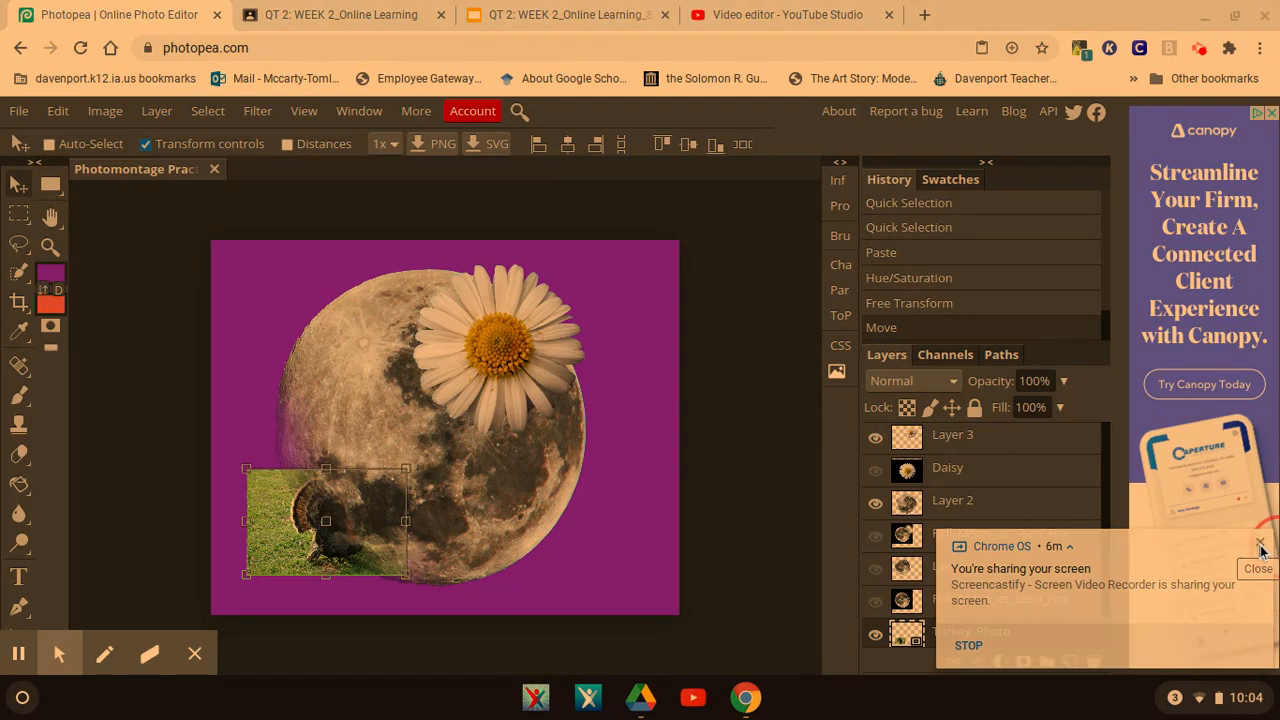
left_click(1033, 641)
left_click_drag(1035, 641, 1034, 490)
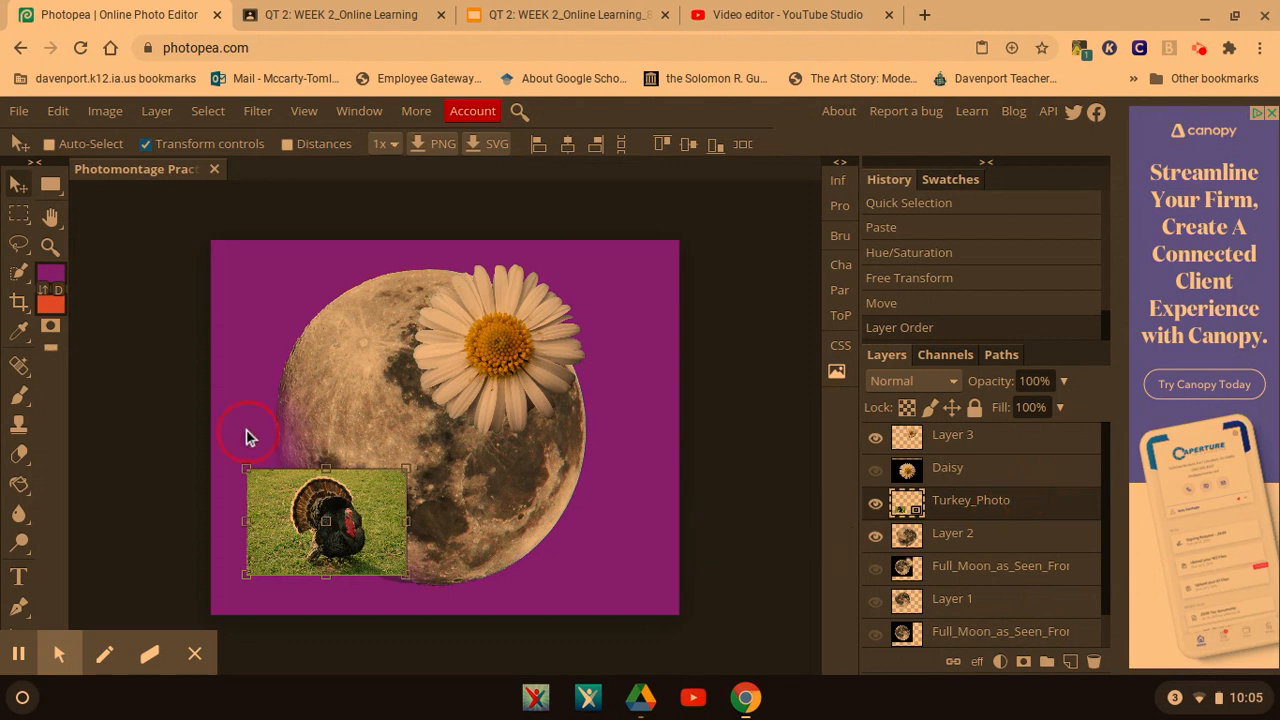
Scale the turkey photo to about 181% by 201% and move its layer to the top of the layer stack
left_click(330, 520)
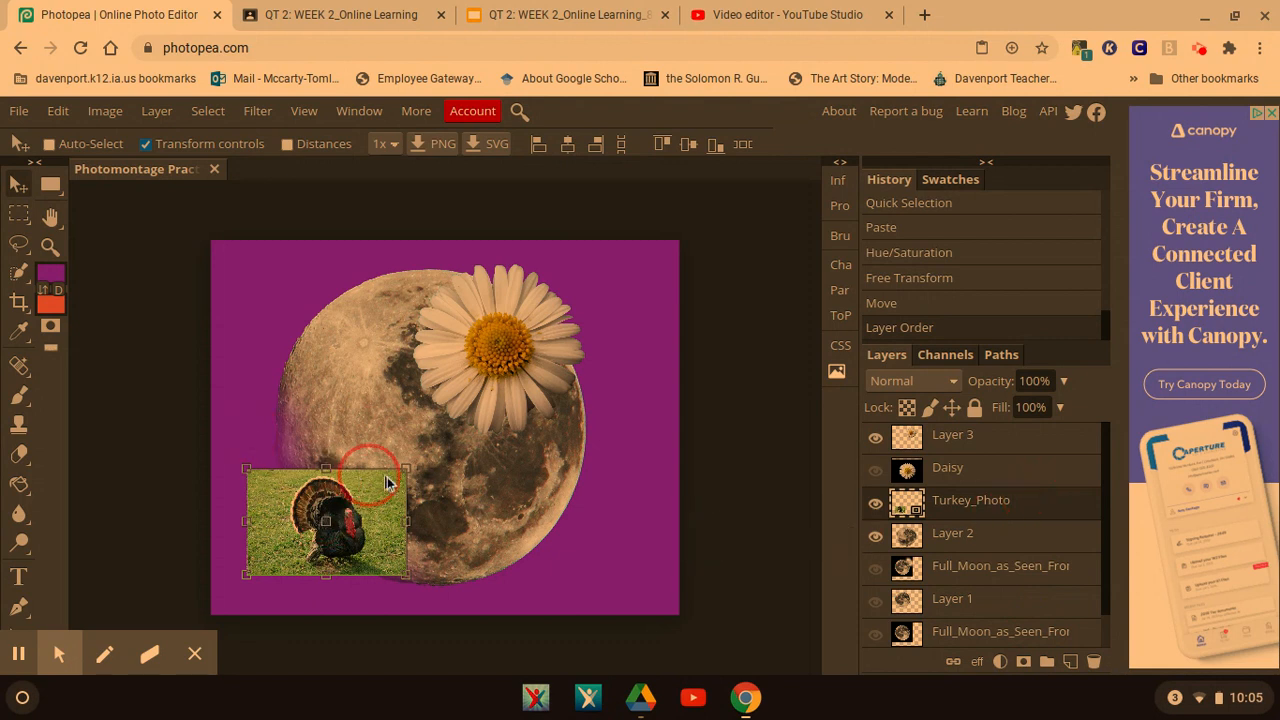
left_click_drag(405, 468, 530, 378)
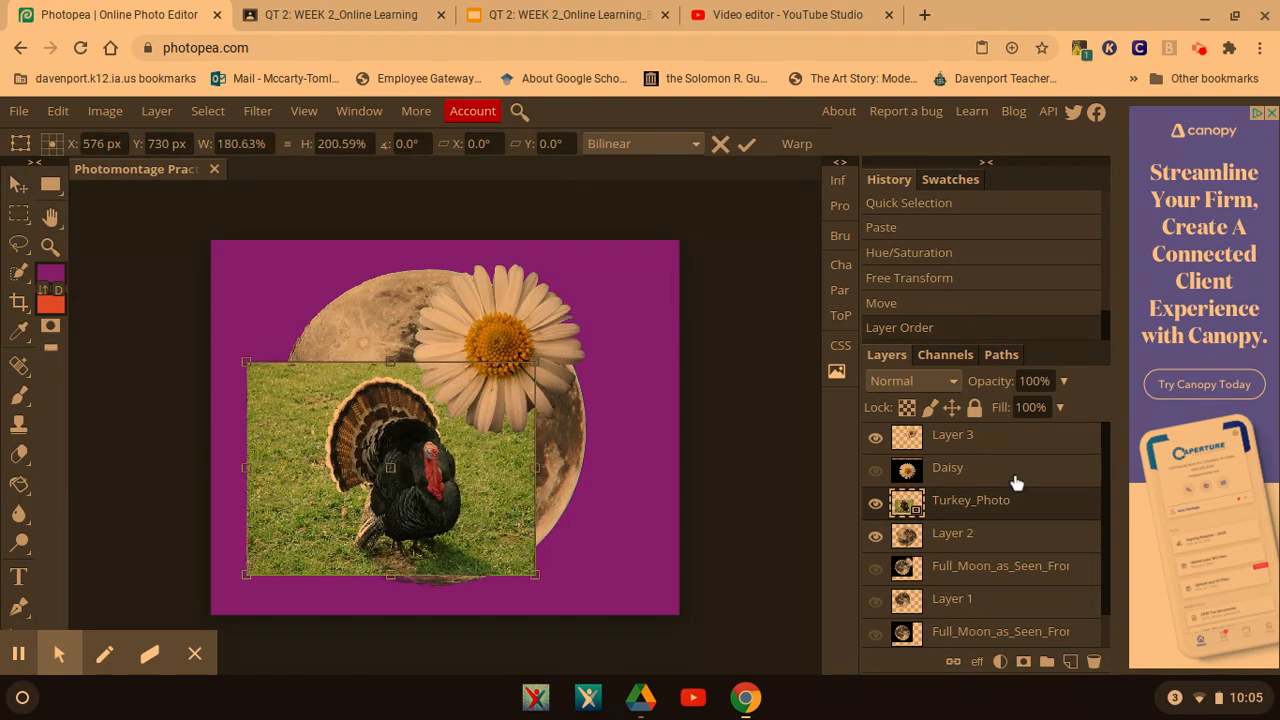
left_click_drag(1051, 486, 1035, 450)
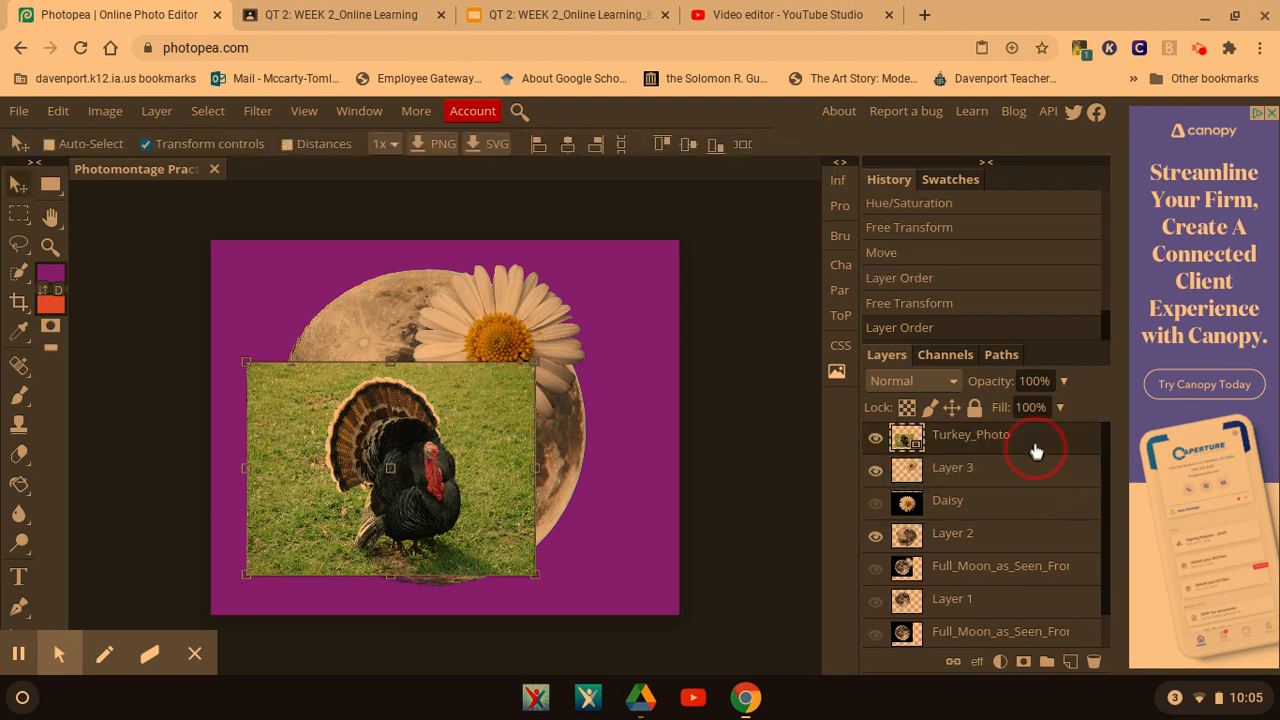
Rasterize the Turkey_Photo layer and select the turkey's tail fan, body and feet with Quick Selection
left_click(380, 418)
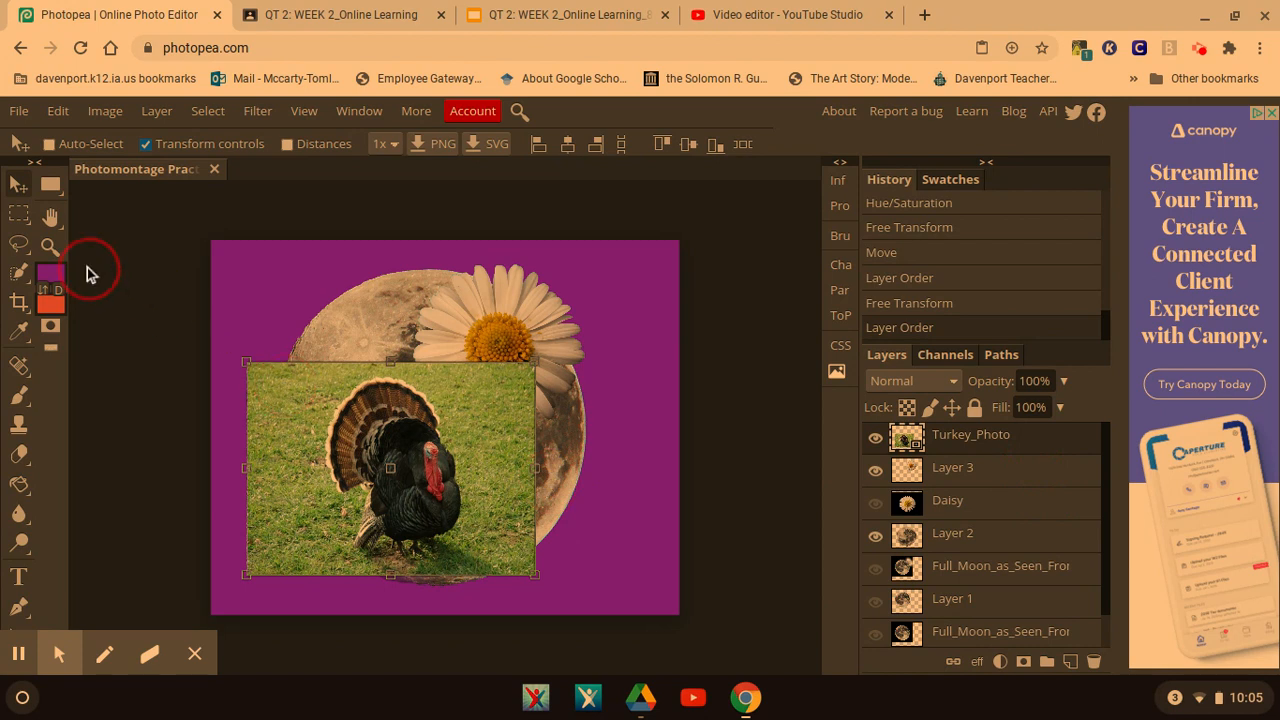
left_click(22, 273)
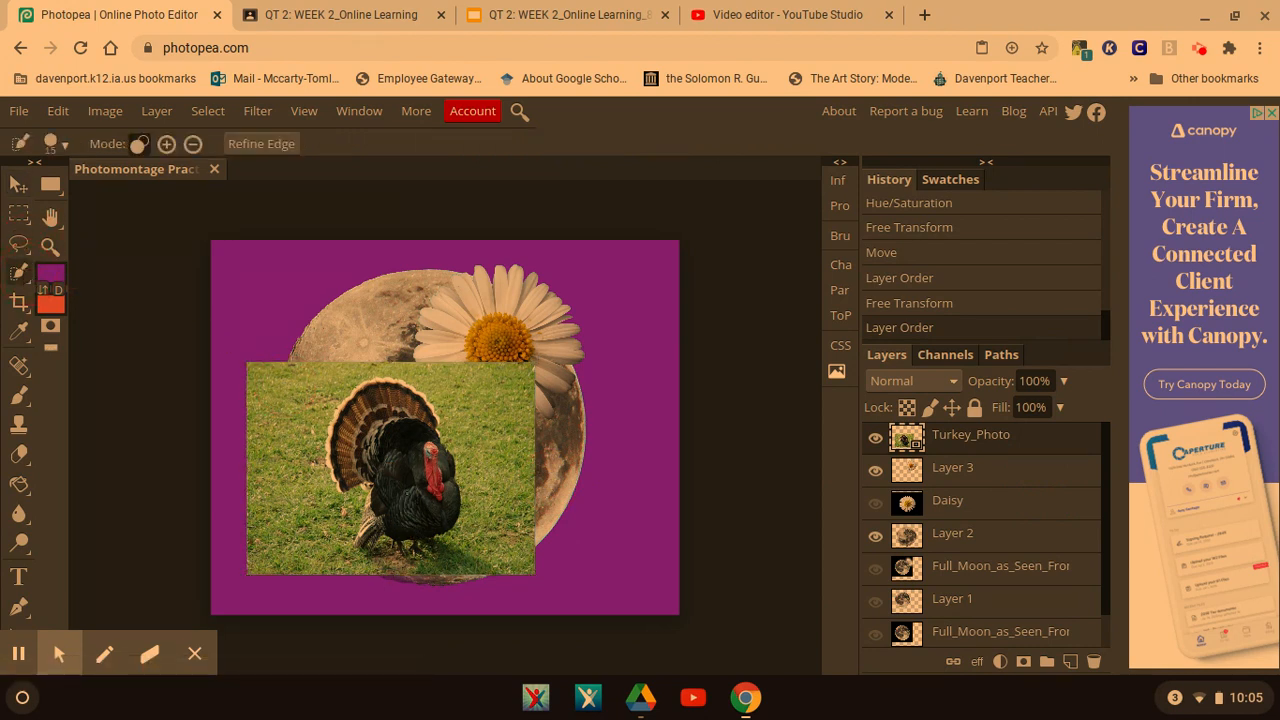
left_click(378, 420)
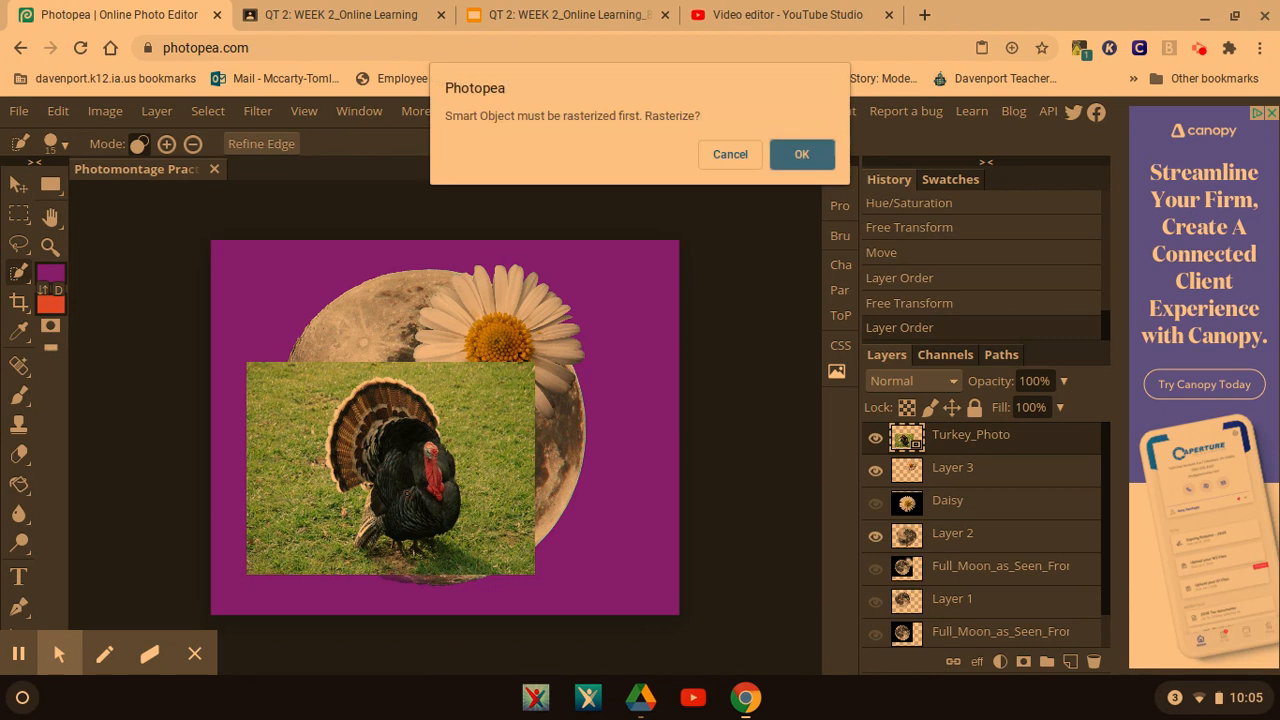
left_click(802, 154)
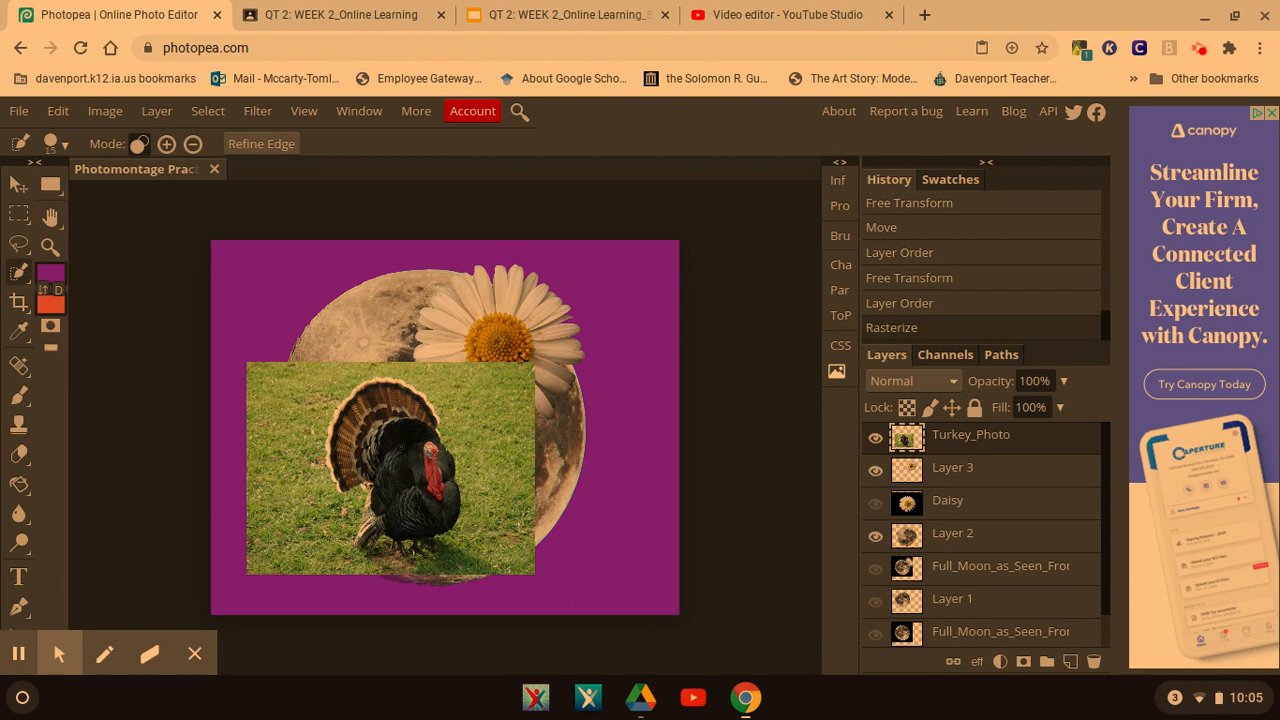
left_click_drag(390, 430, 420, 440)
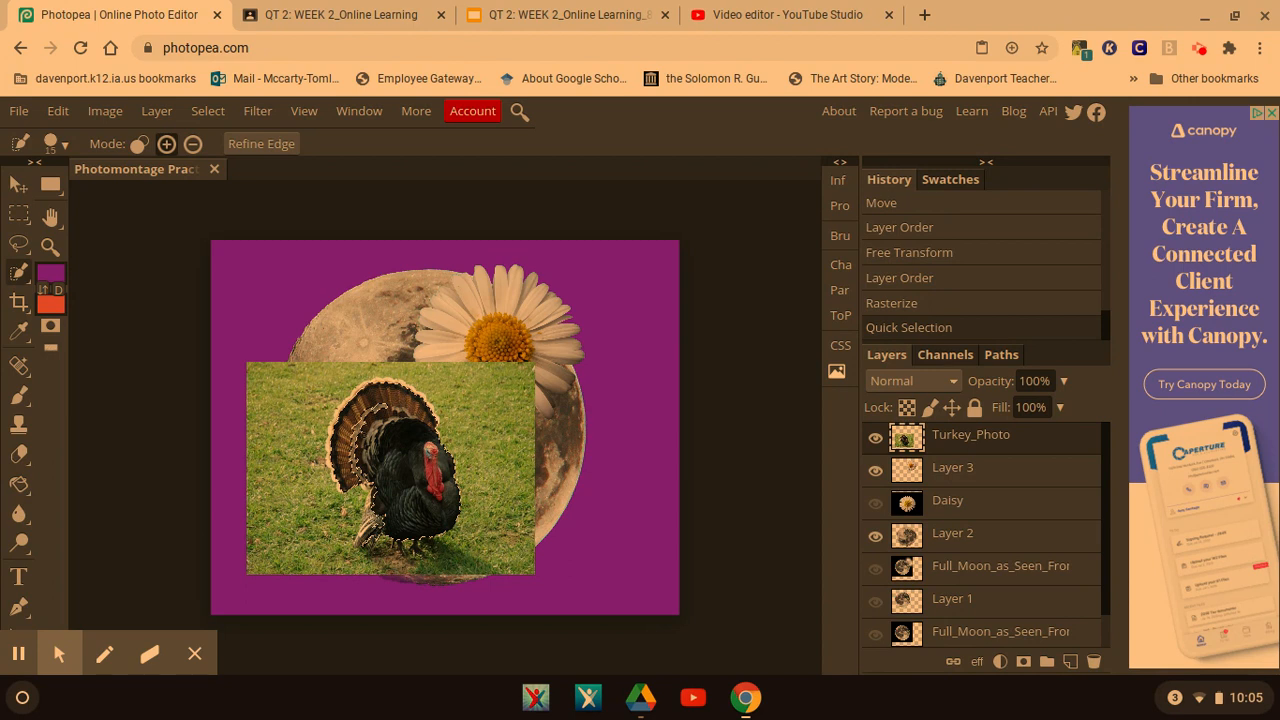
left_click(408, 450)
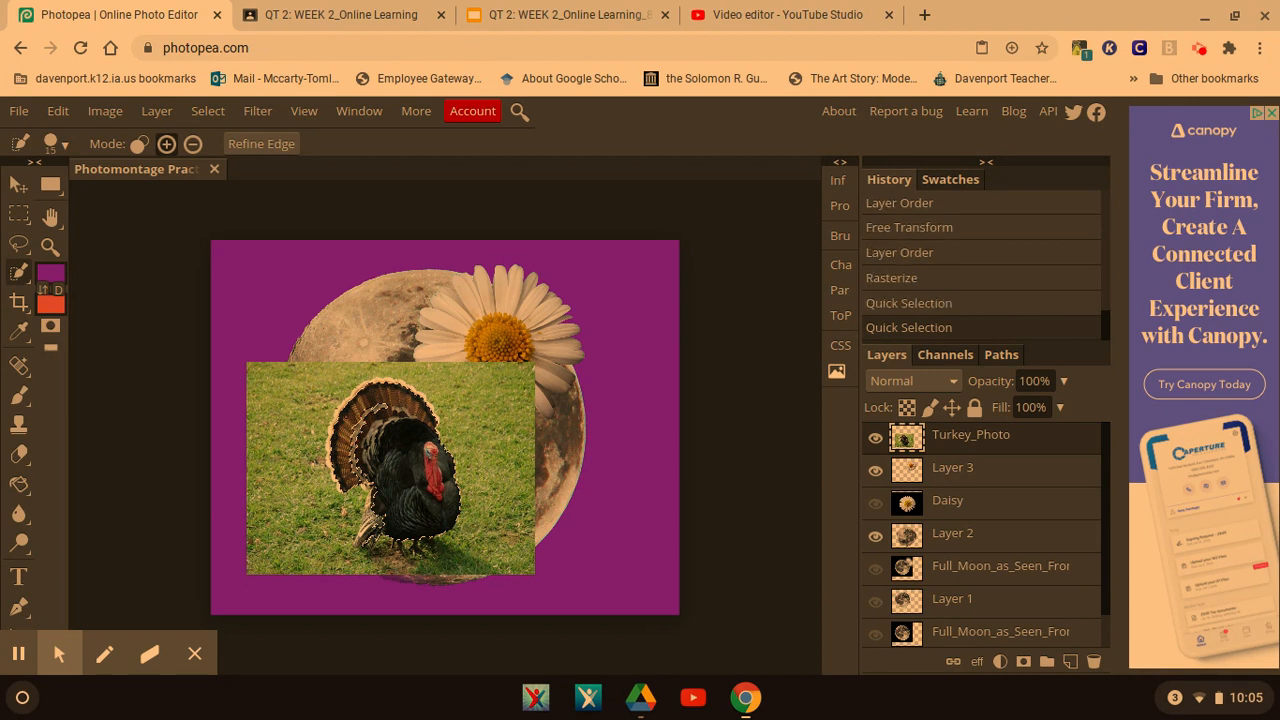
left_click(402, 450)
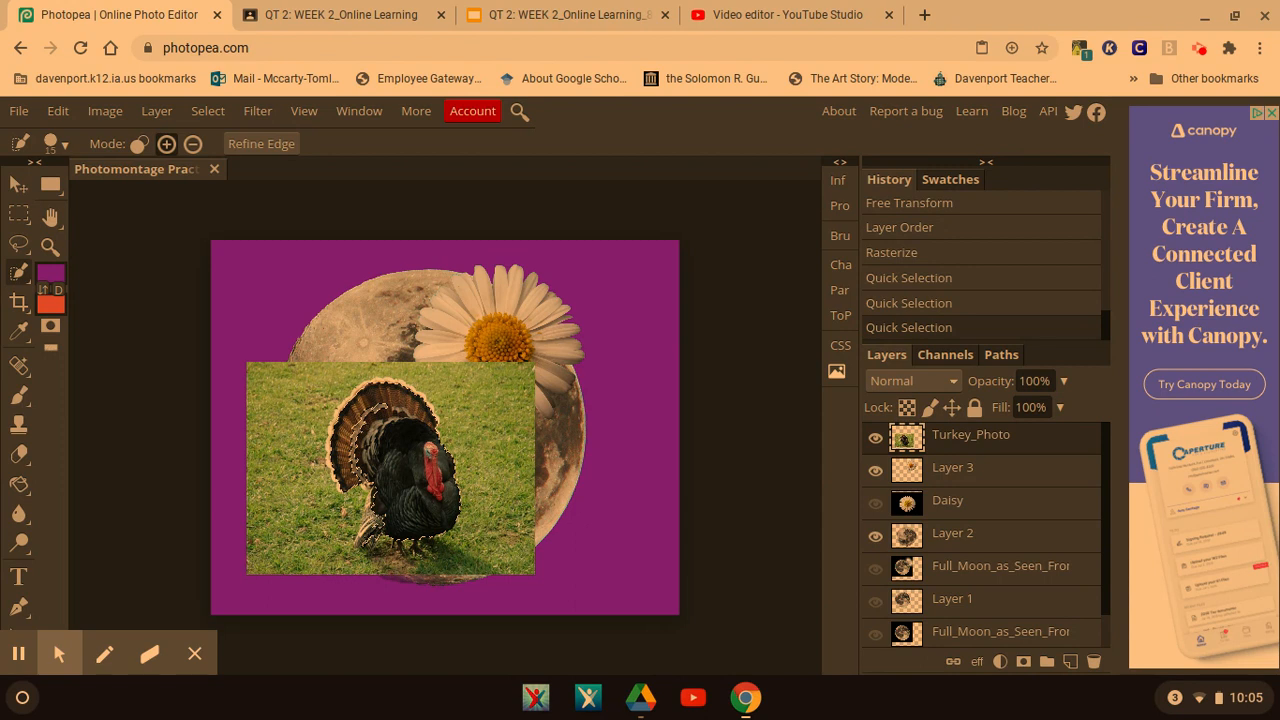
left_click(420, 560)
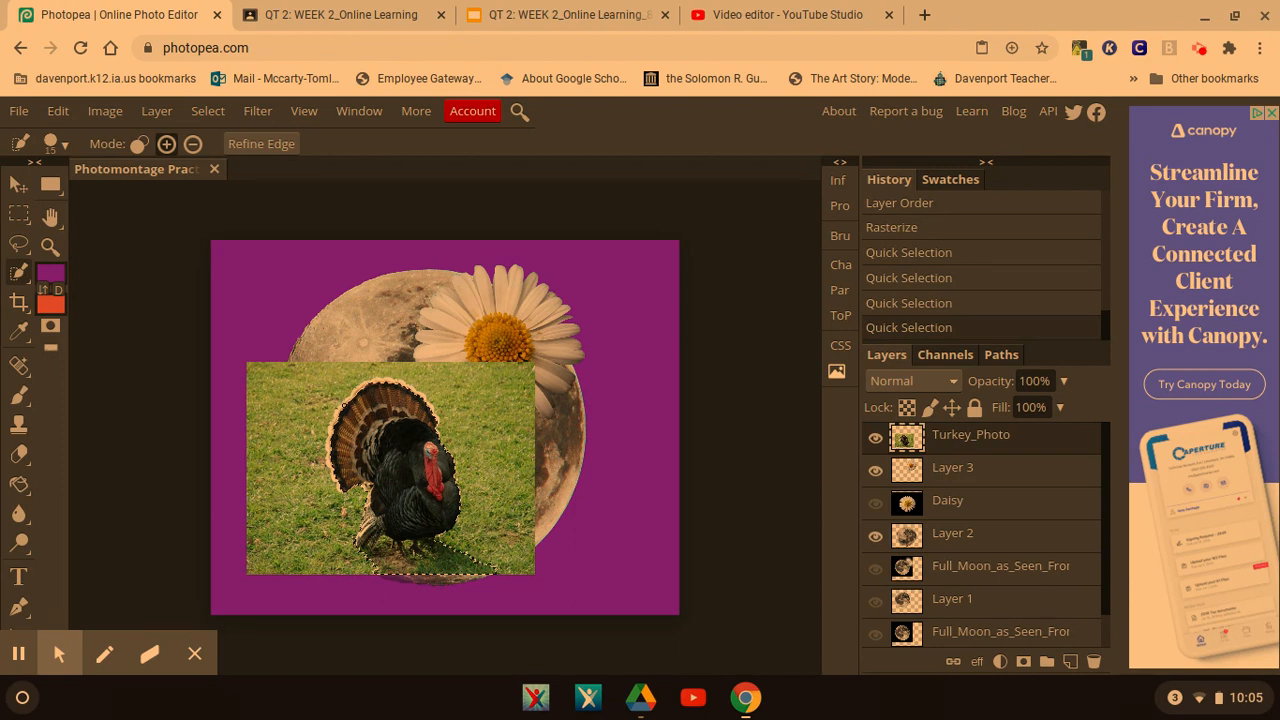
Add the upper-left edge of the tail fan to the turkey selection
key("ctrl+plus")
key("ctrl+plus")
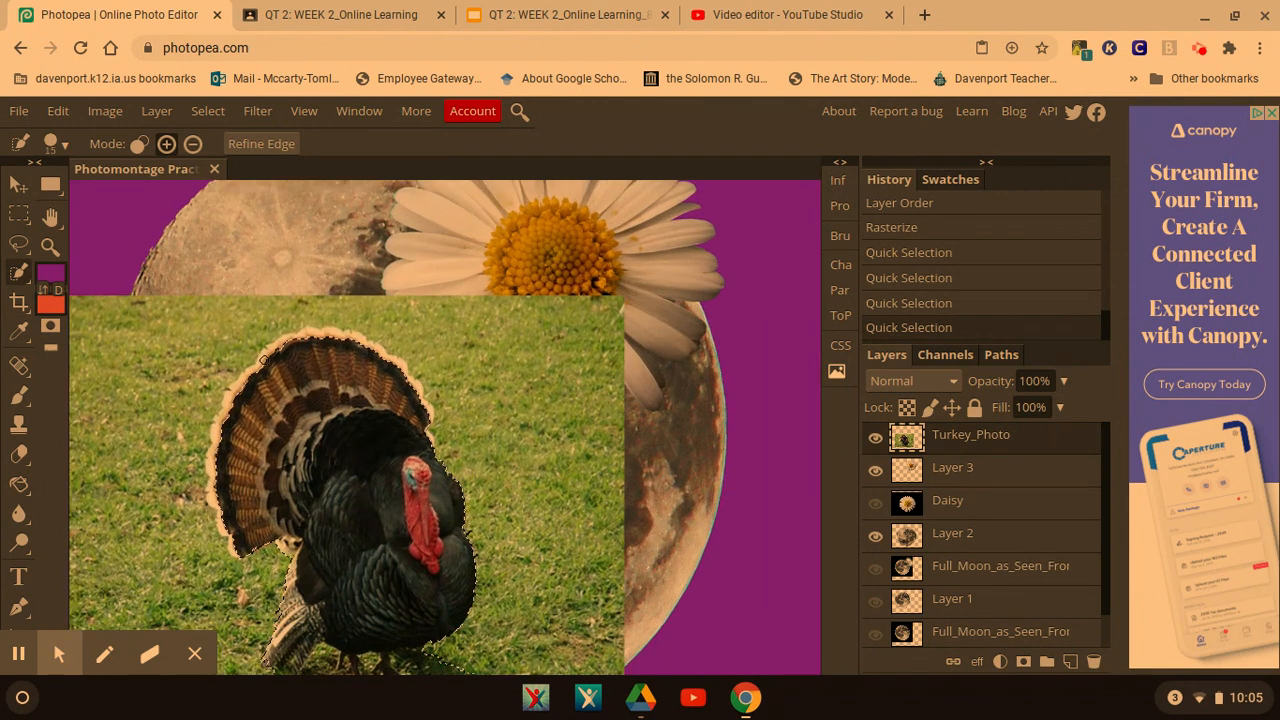
left_click(263, 357)
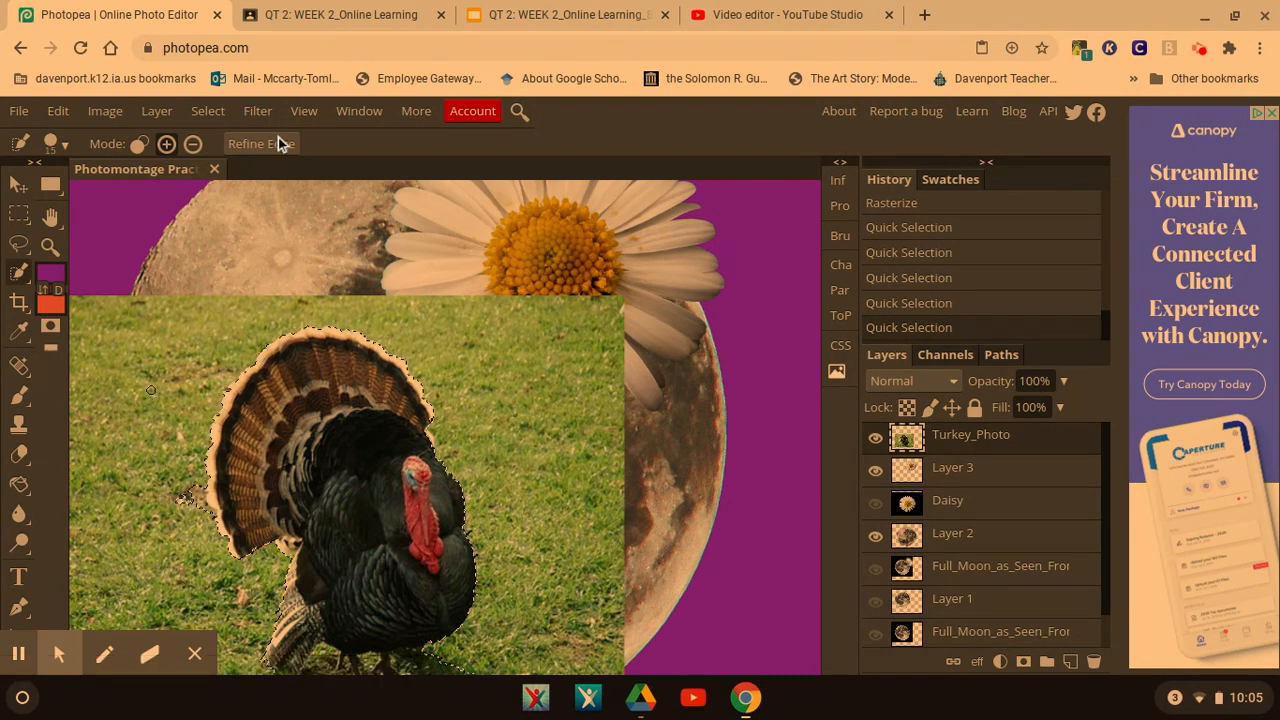
Subtract the stray ground beside the tail fan and around the feet from the turkey selection
left_click(193, 143)
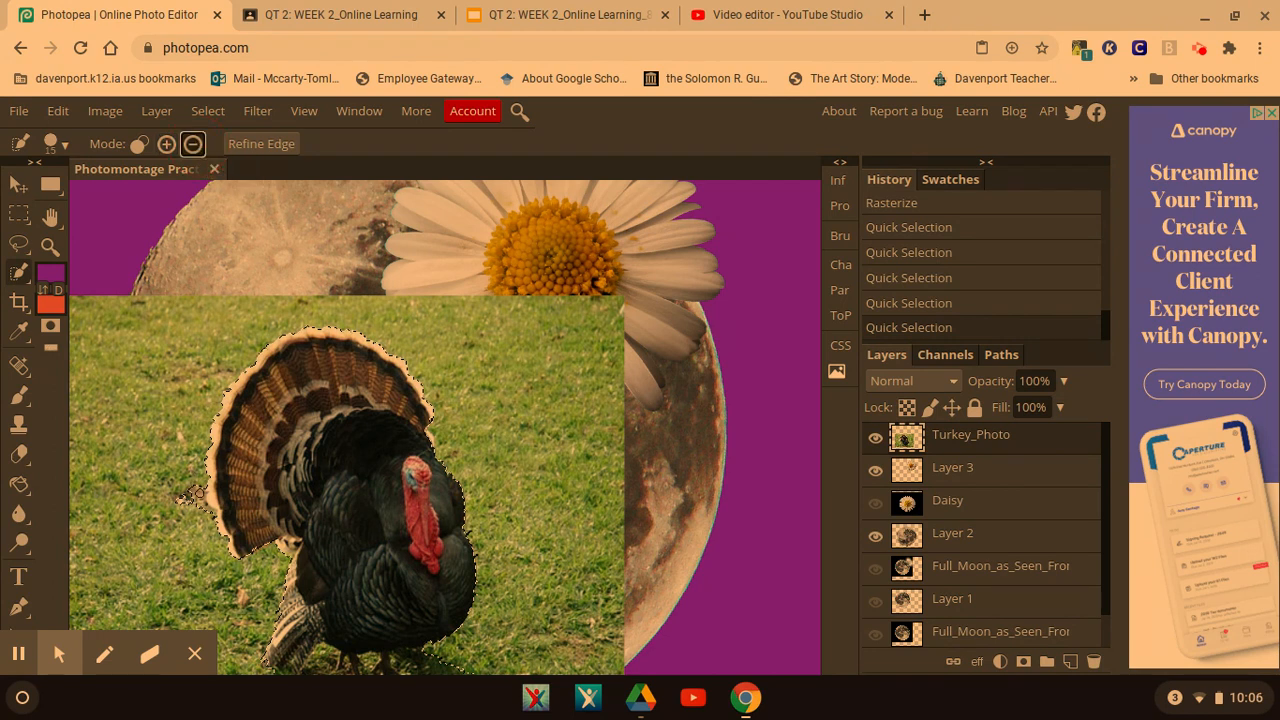
left_click(199, 492)
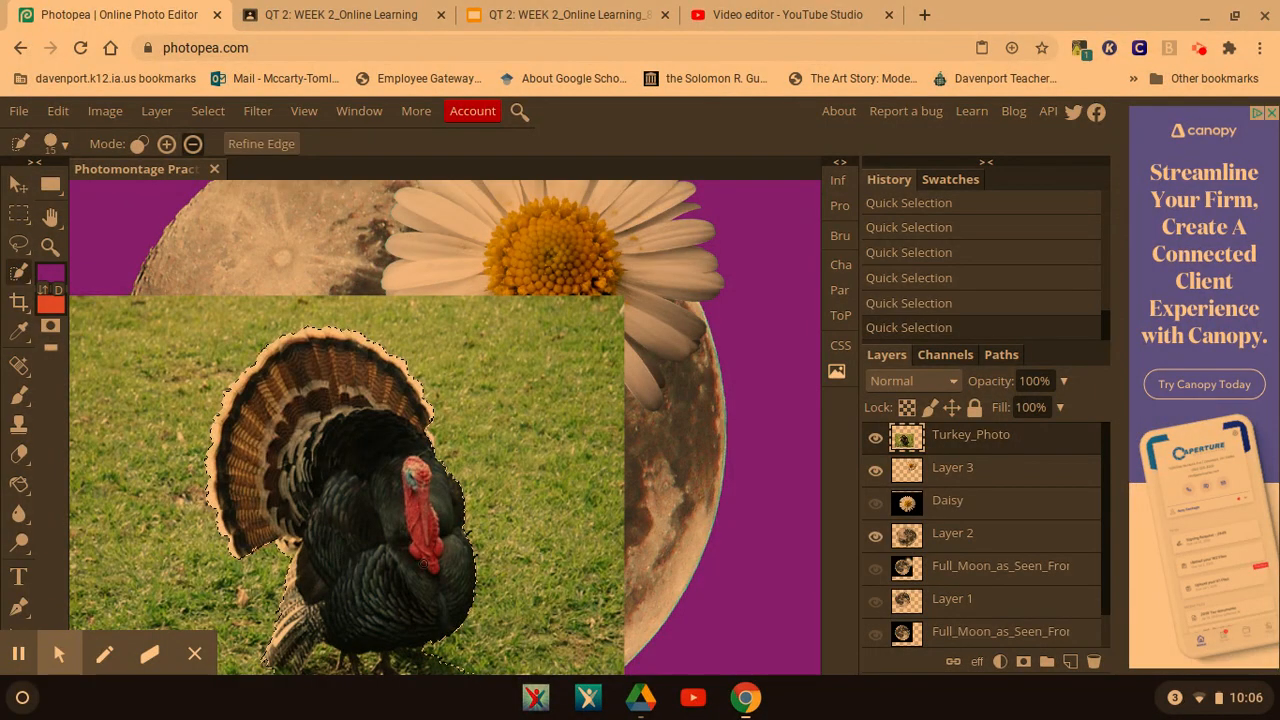
scroll(424, 565, "up", 3)
scroll(424, 565, "down", 6)
scroll(424, 563, "down", 1)
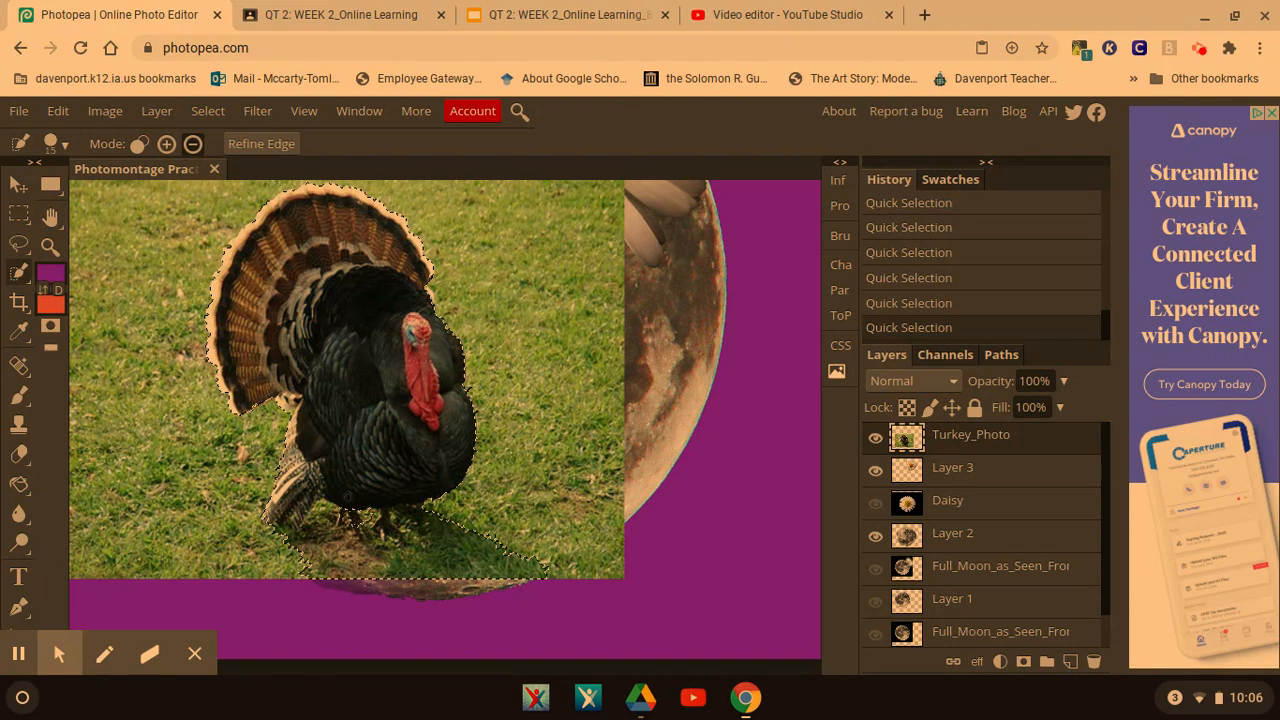
left_click(386, 514)
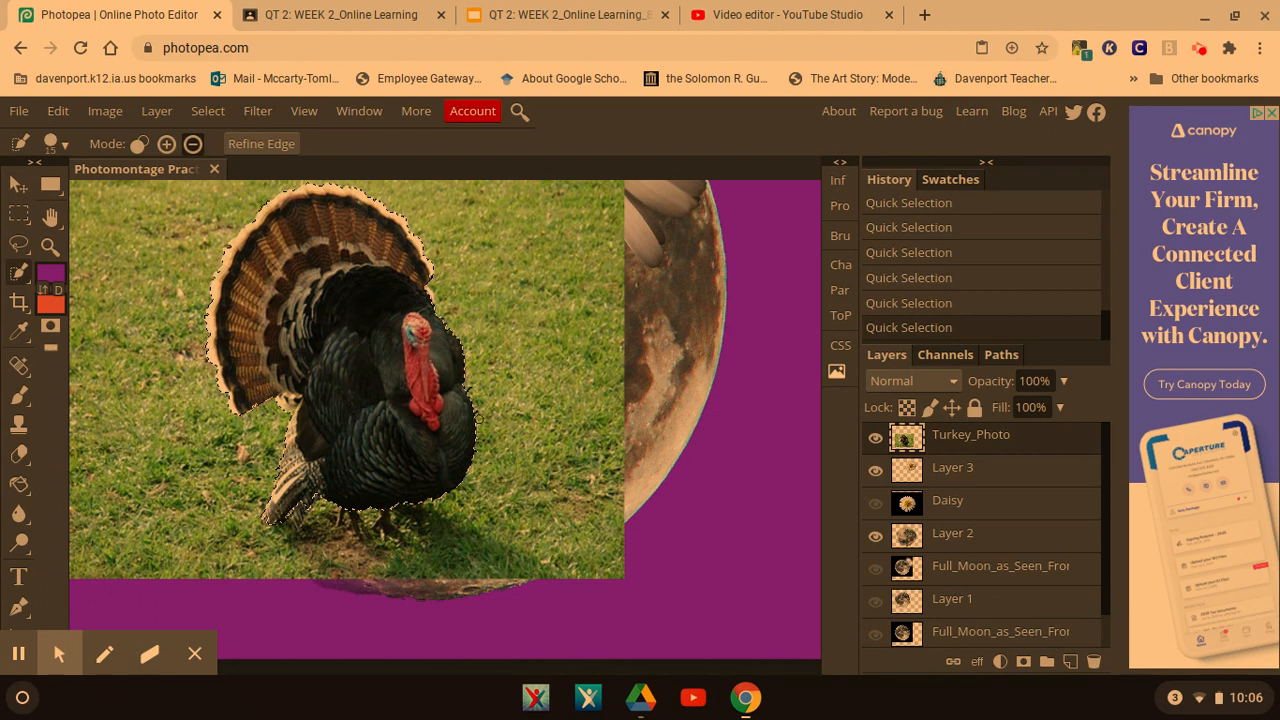
Copy the selected turkey onto a new layer and hide the original Turkey_Photo layer
key("ctrl+c")
key("ctrl+v")
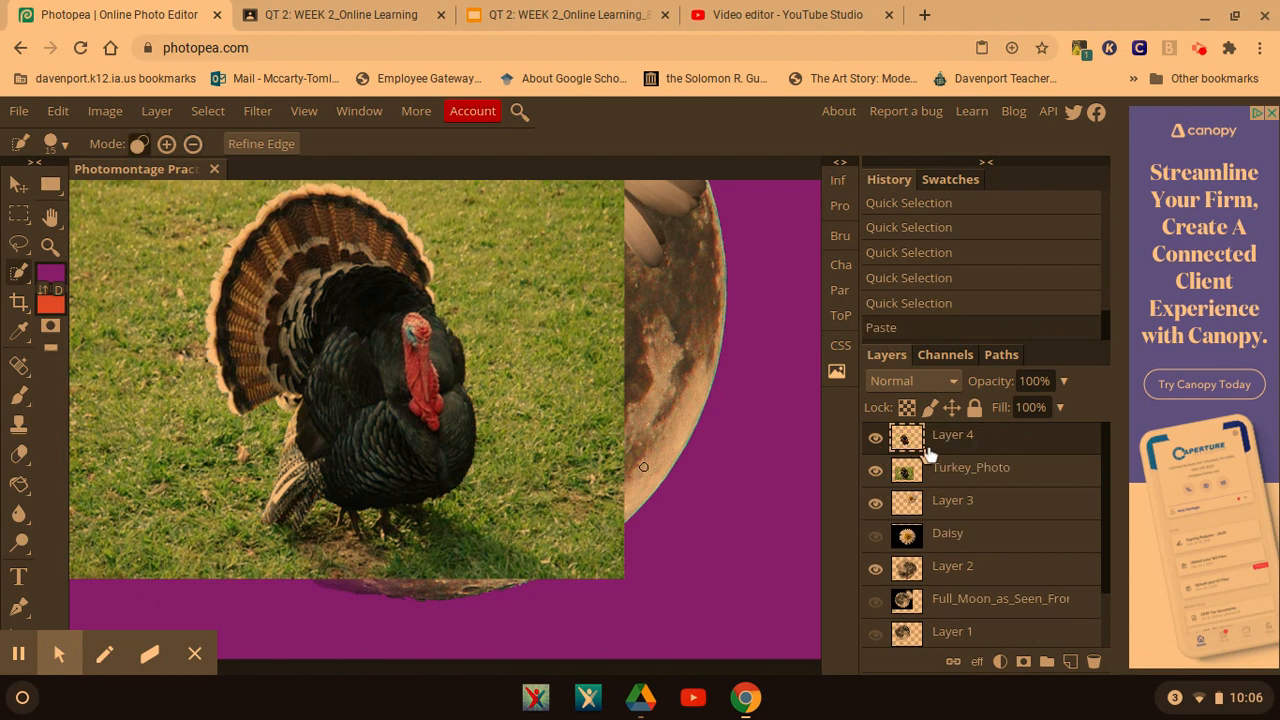
left_click(875, 469)
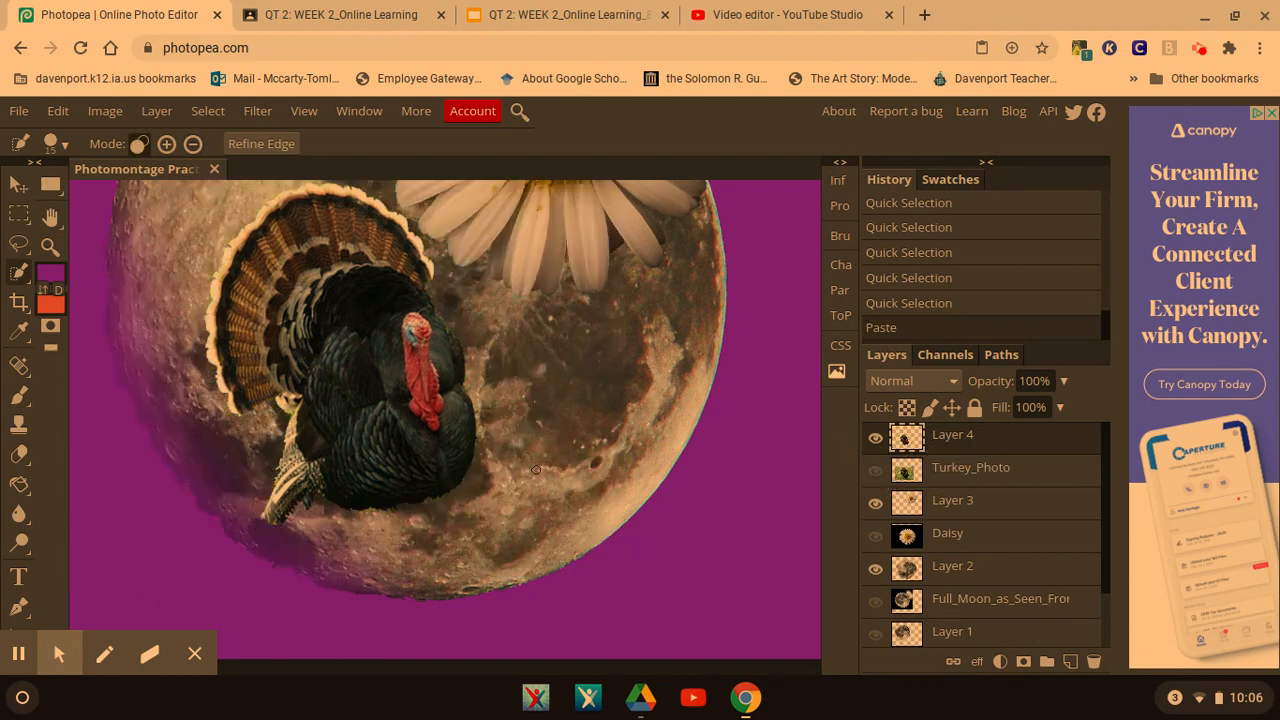
Move the turkey cutout on Layer 4 over the moon's upper-left edge
scroll(536, 469, "down", 2)
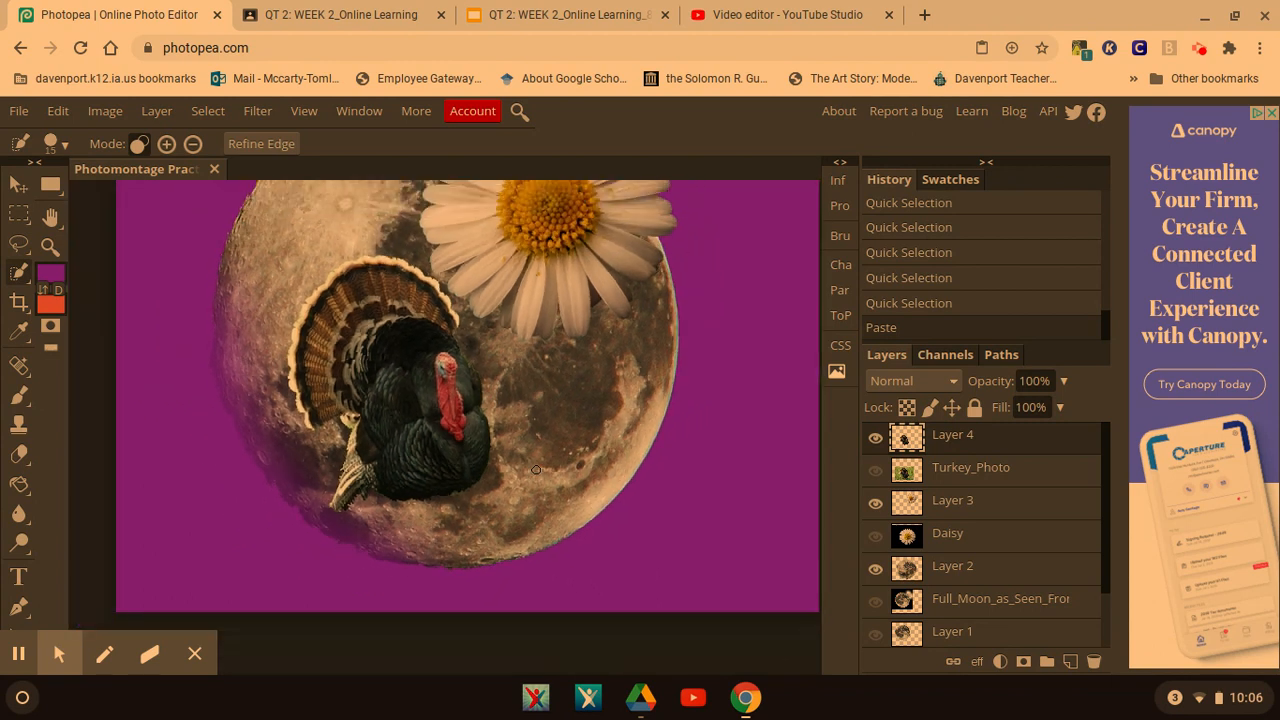
scroll(536, 469, "up", 3)
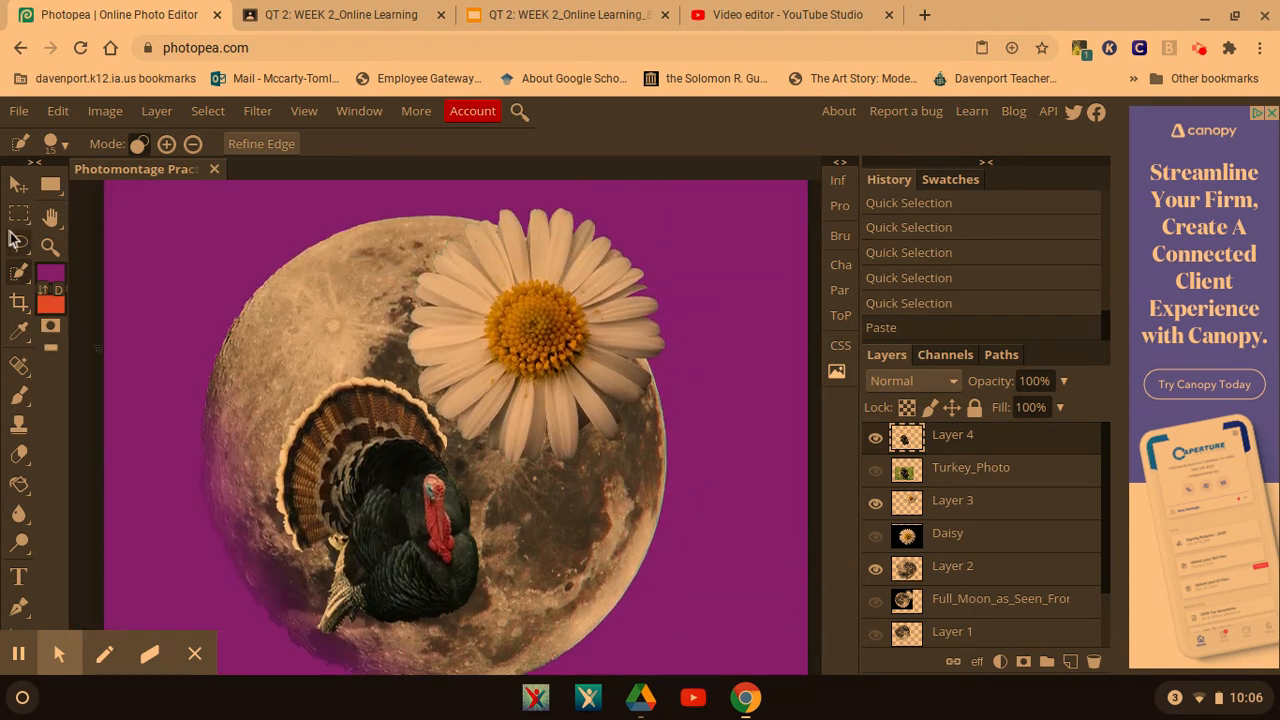
left_click(15, 190)
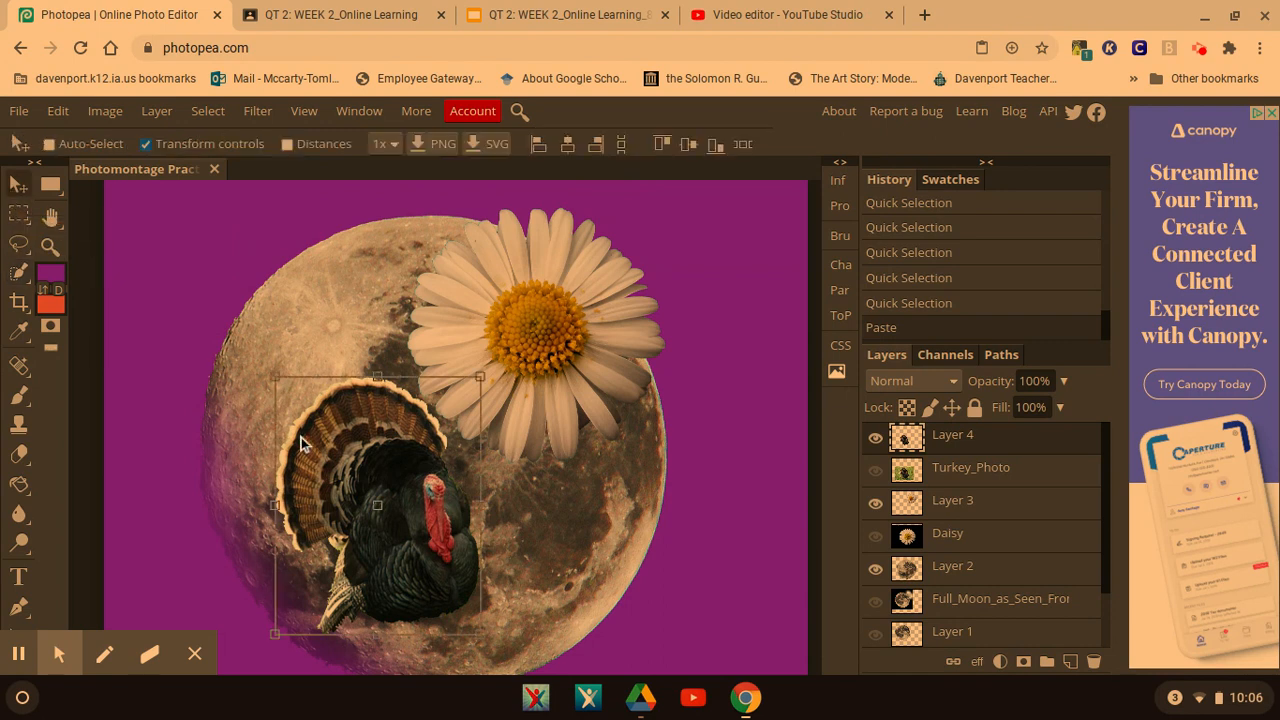
left_click_drag(343, 495, 228, 310)
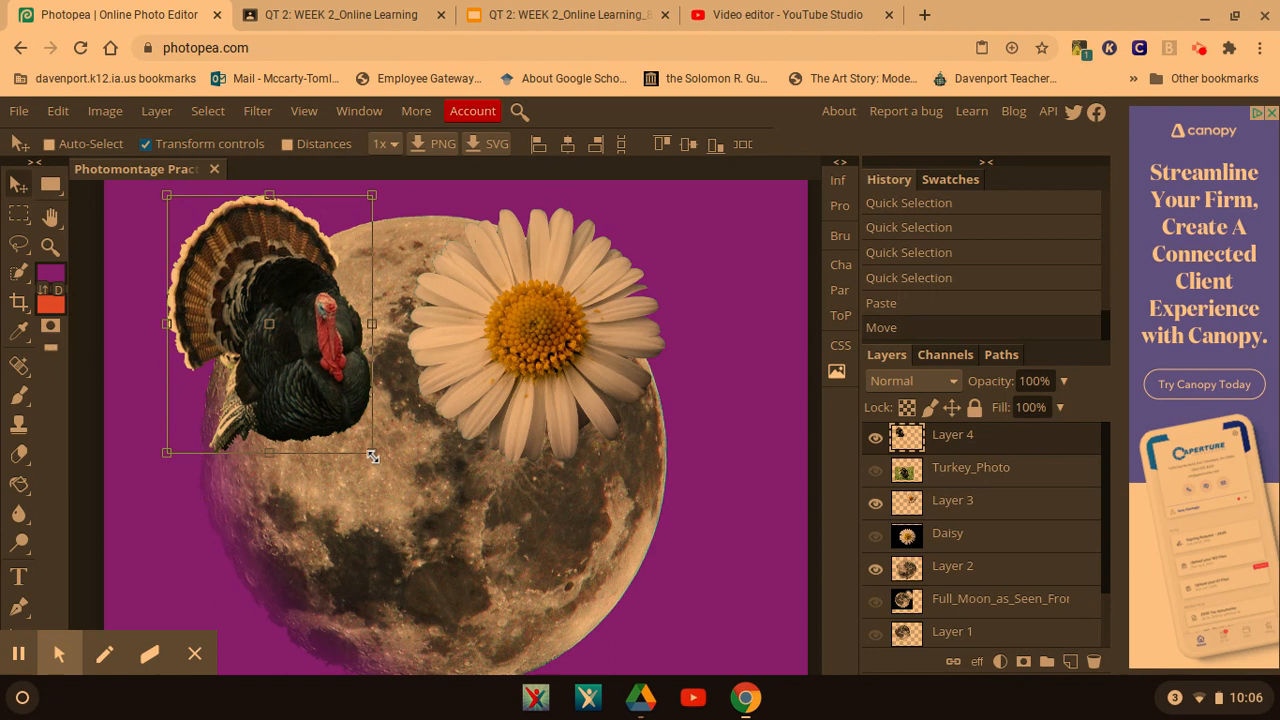
Scale the turkey cutout to about 98% width and 93% height, placing it on the moon's upper-left area beside the daisy
mouse_move(371, 452)
left_mouse_down()
mouse_move(414, 520)
mouse_move(412, 508)
mouse_move(440, 535)
mouse_move(367, 437)
left_mouse_up()
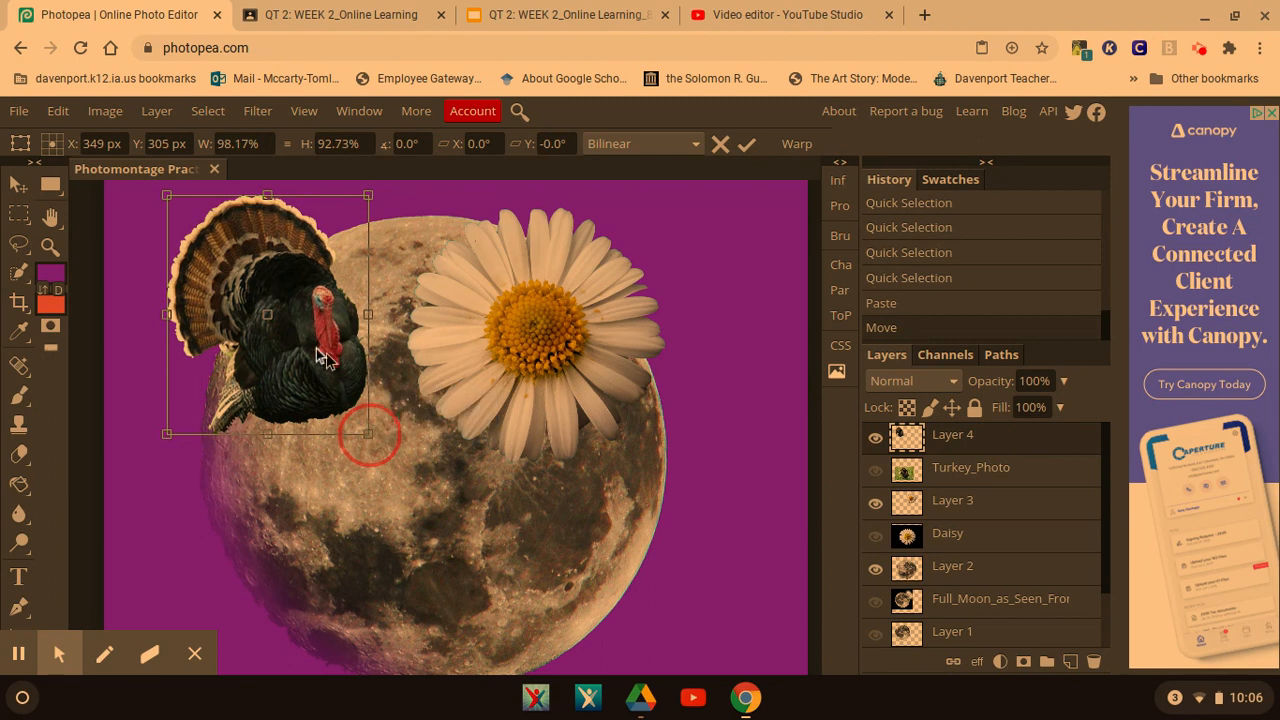
left_click_drag(316, 362, 414, 458)
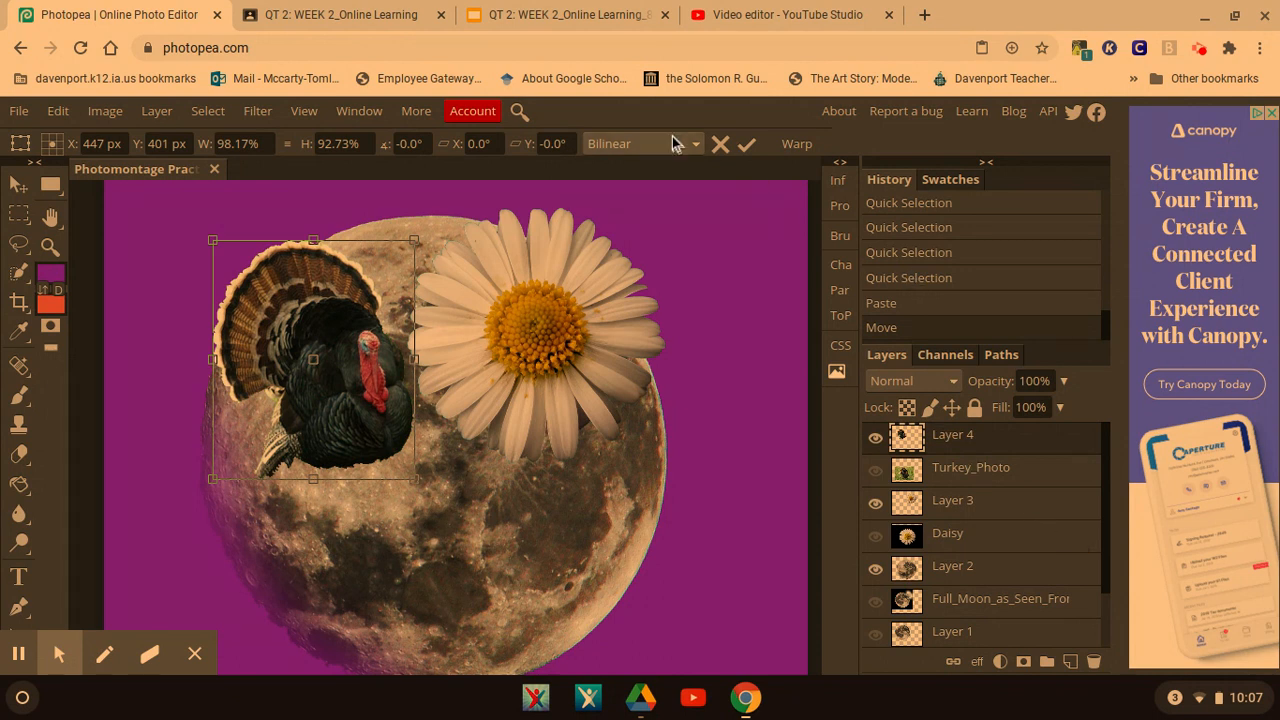
left_click(752, 147)
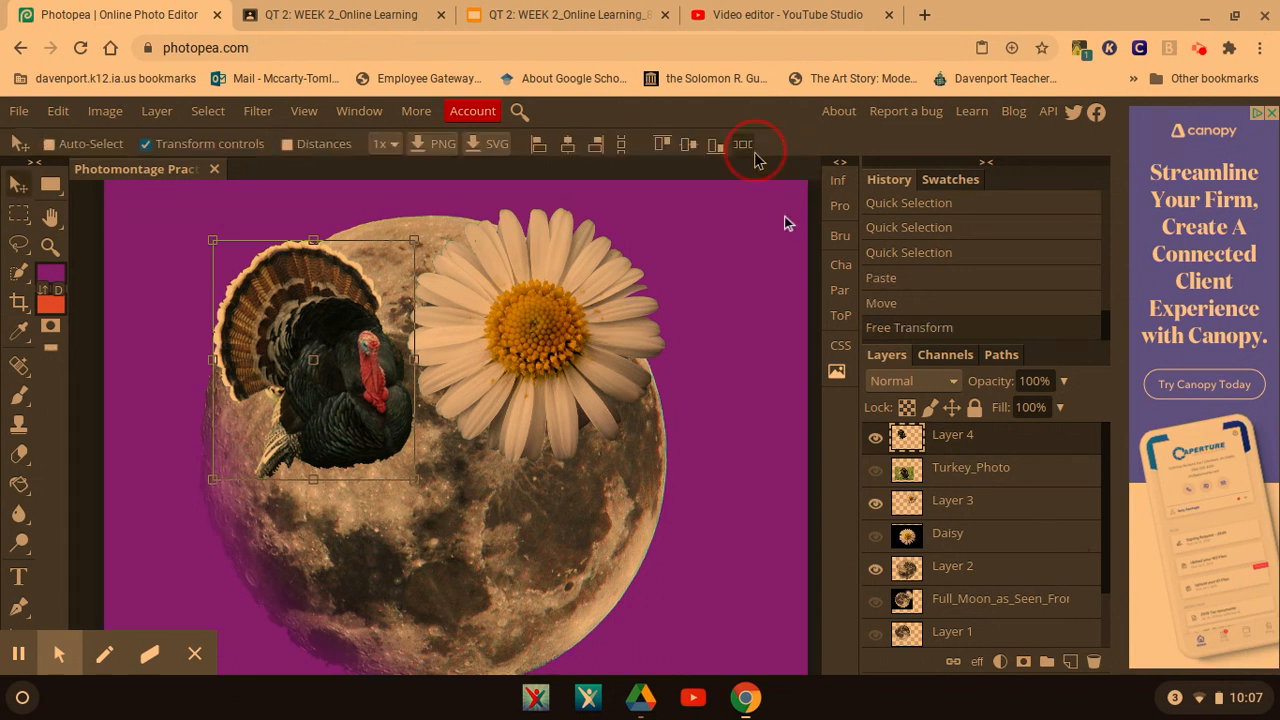
Enlarge the daisy cutout on Layer 3 to about 139% and move it up over the moon's upper-right edge
left_click(1035, 510)
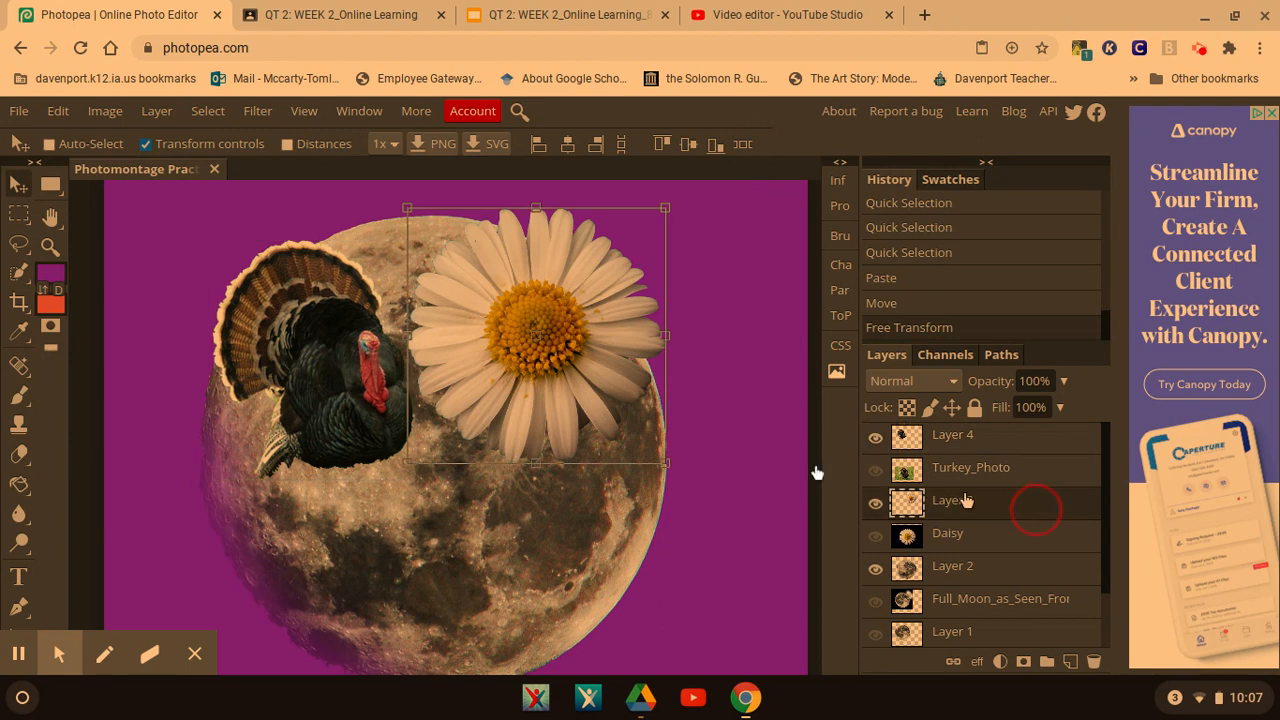
left_click(658, 464)
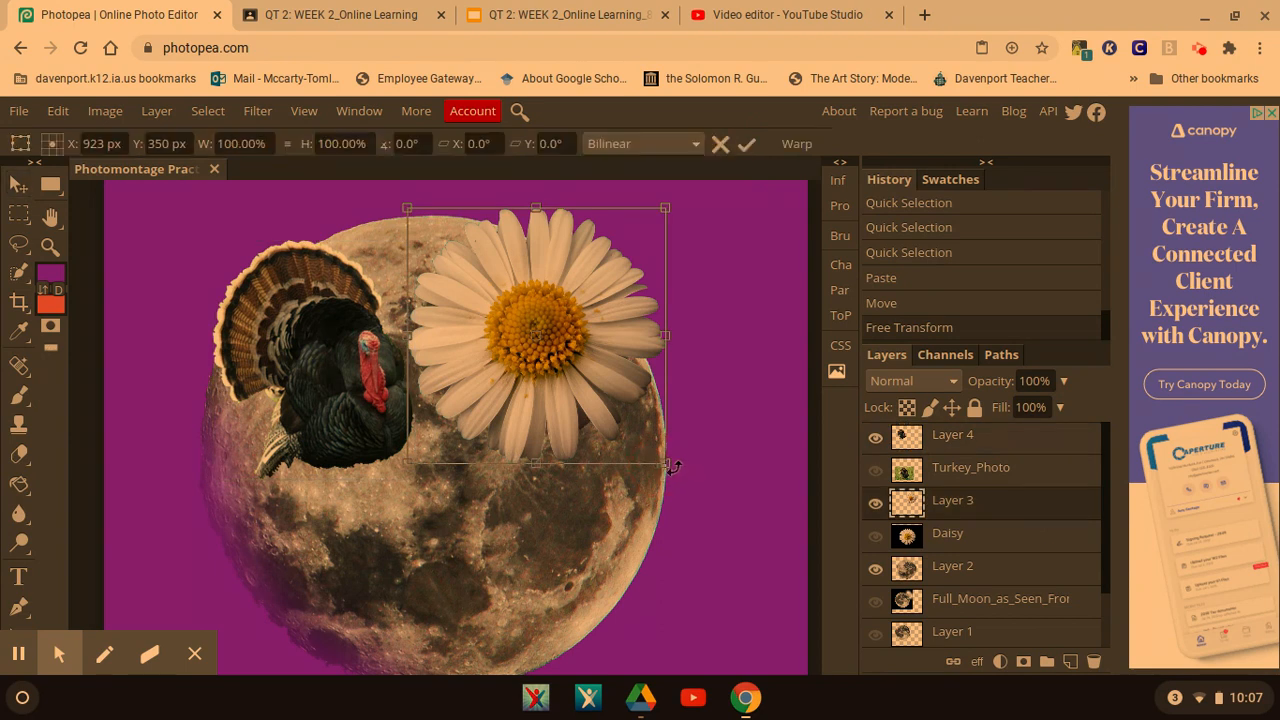
left_click_drag(666, 466, 765, 562)
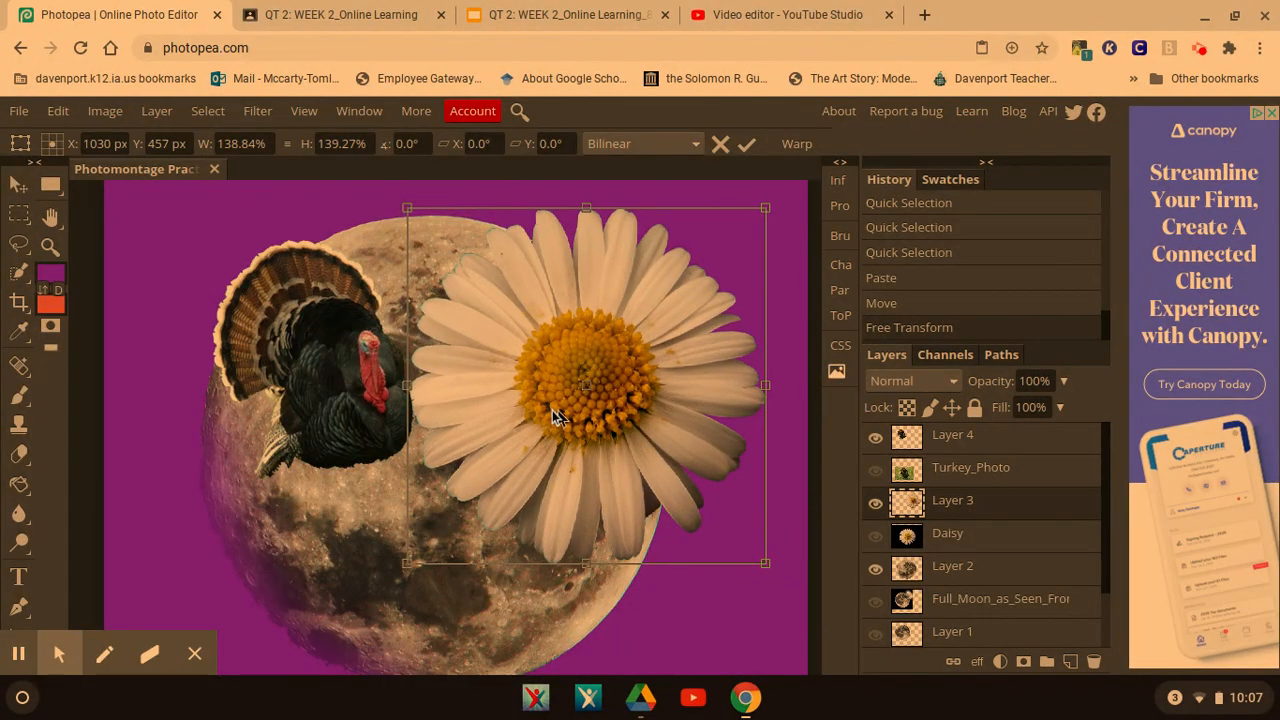
left_click_drag(558, 376, 563, 329)
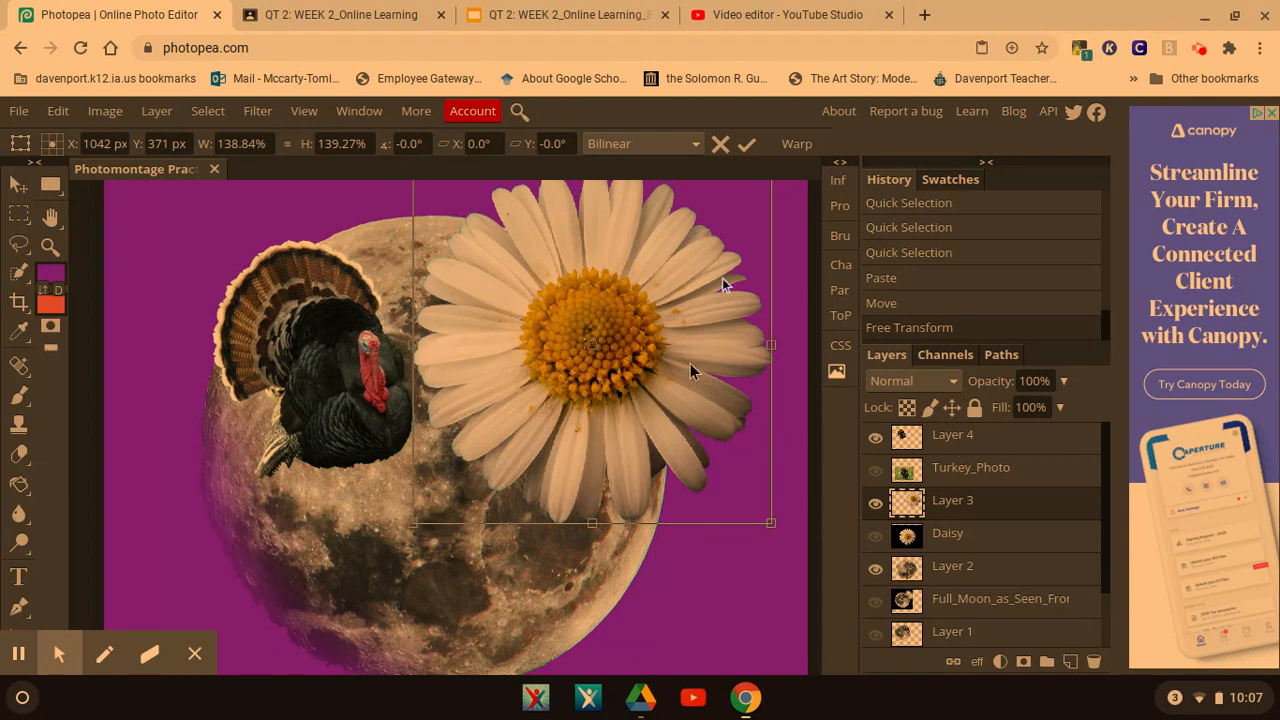
left_click(747, 144)
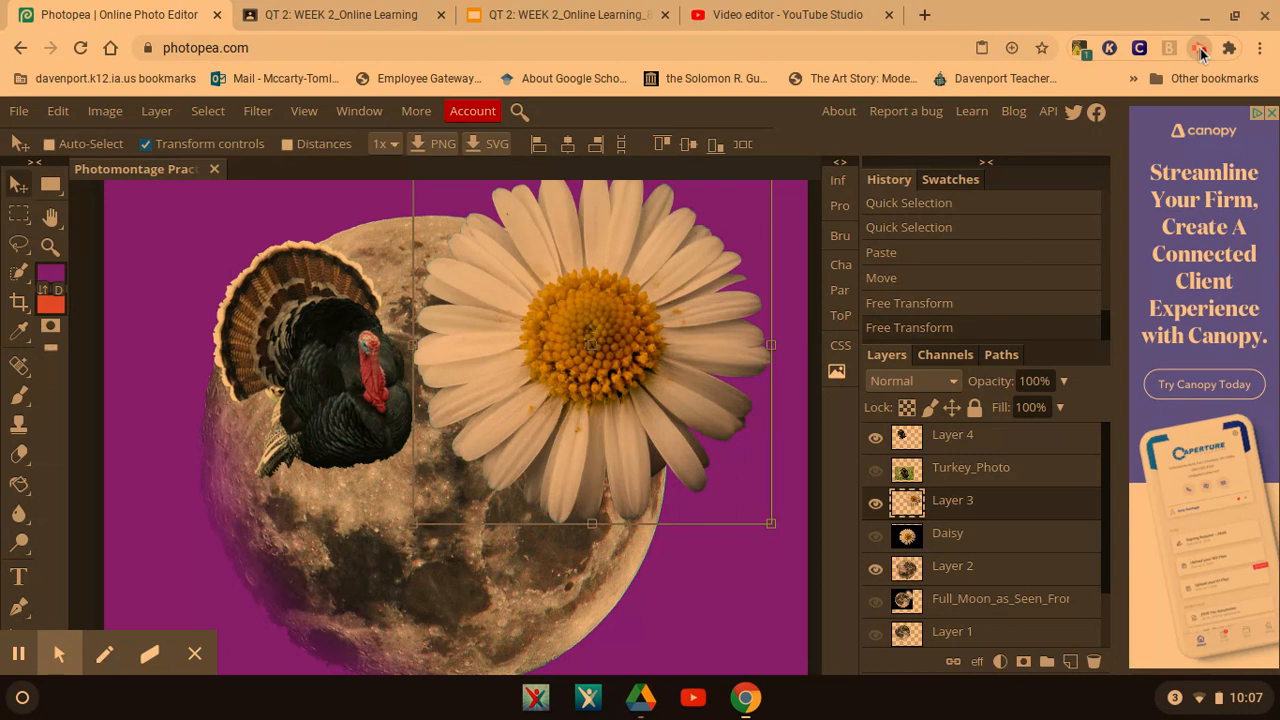
left_click(1201, 52)
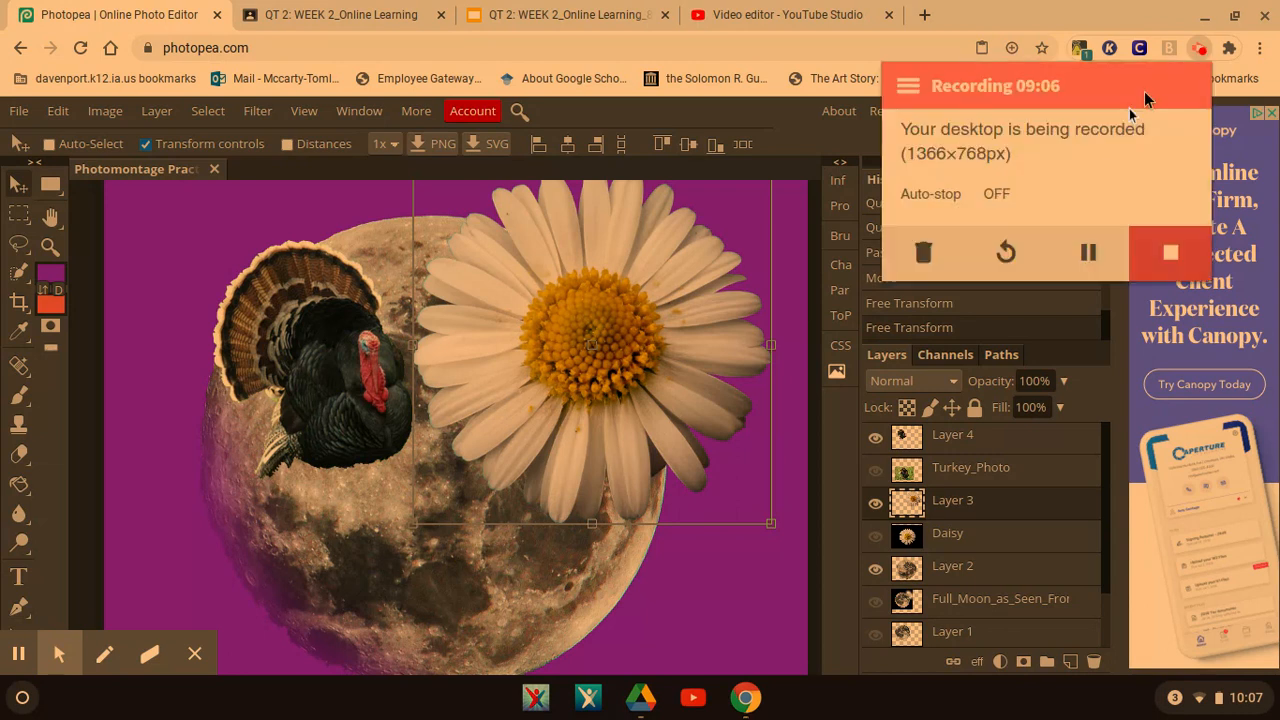